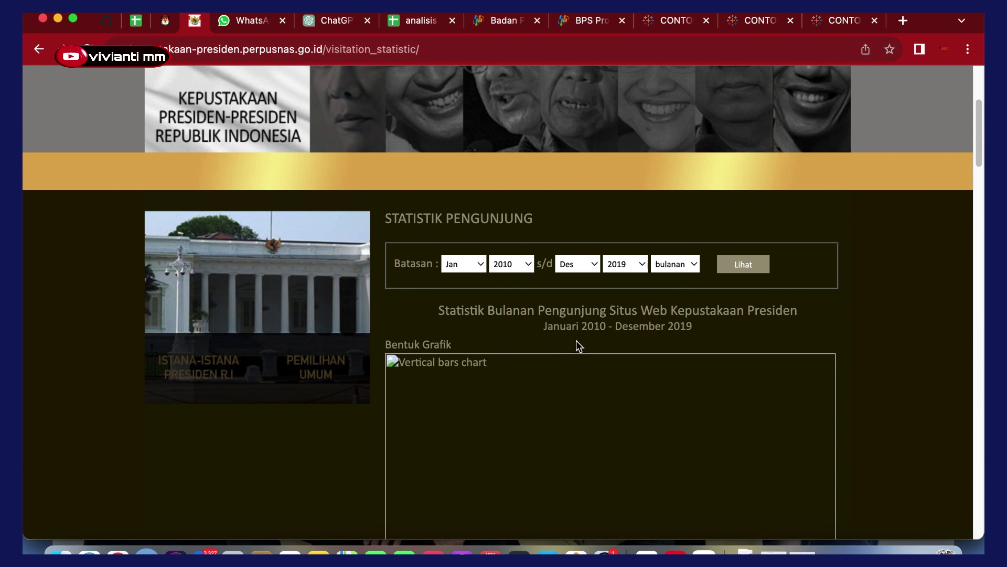
Step: Review the monthly visitor statistics for January 2010 to December 2019 on the Kepustakaan Presiden page
scroll(570, 351, "down", 2)
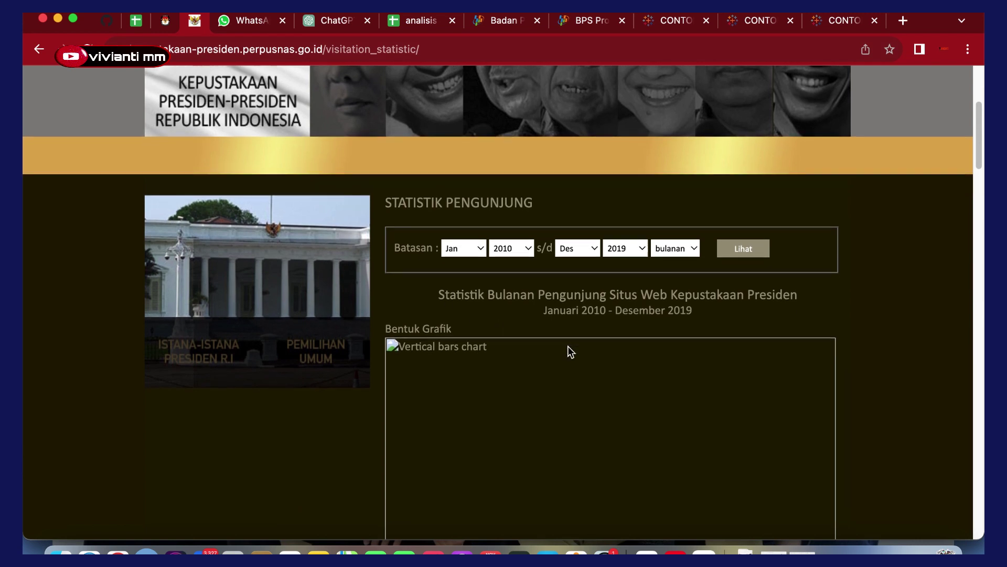
scroll(570, 352, "down", 15)
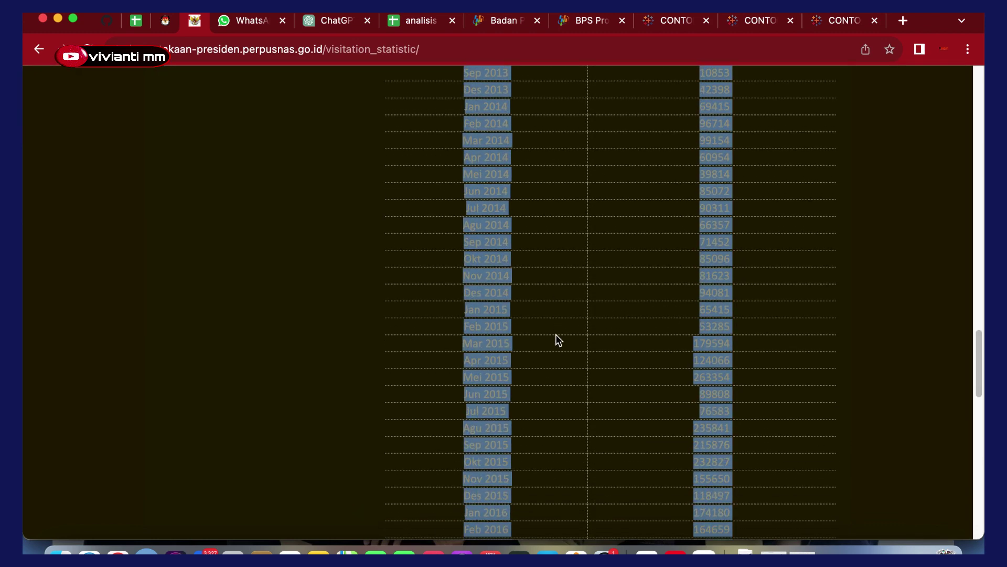
scroll(556, 334, "up", 12)
scroll(555, 334, "up", 18)
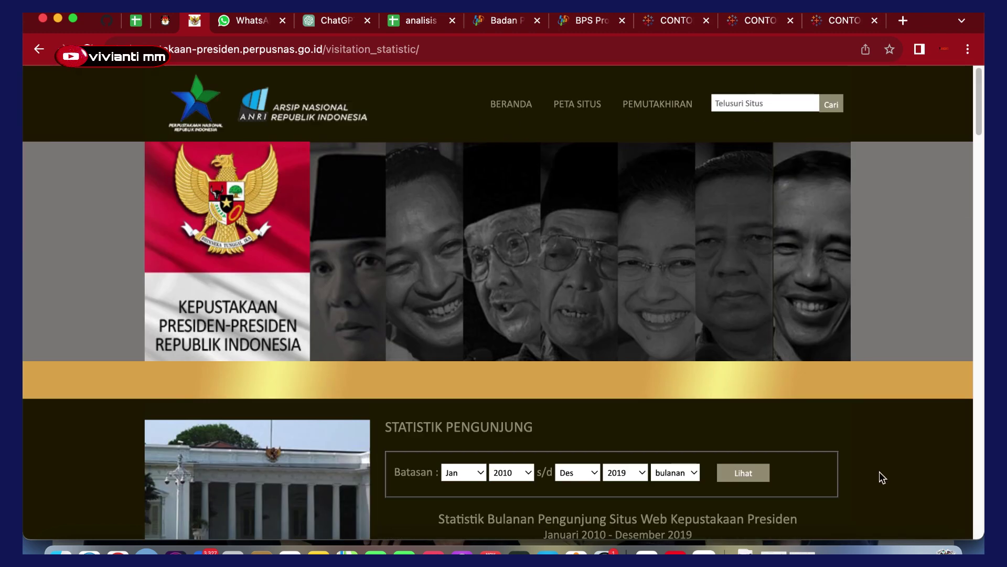
Step: Switch to the analisis cheng spreadsheet and review the yearly Jumlah data in C2:C12 of the 10 CHENG sheet
left_click(407, 25)
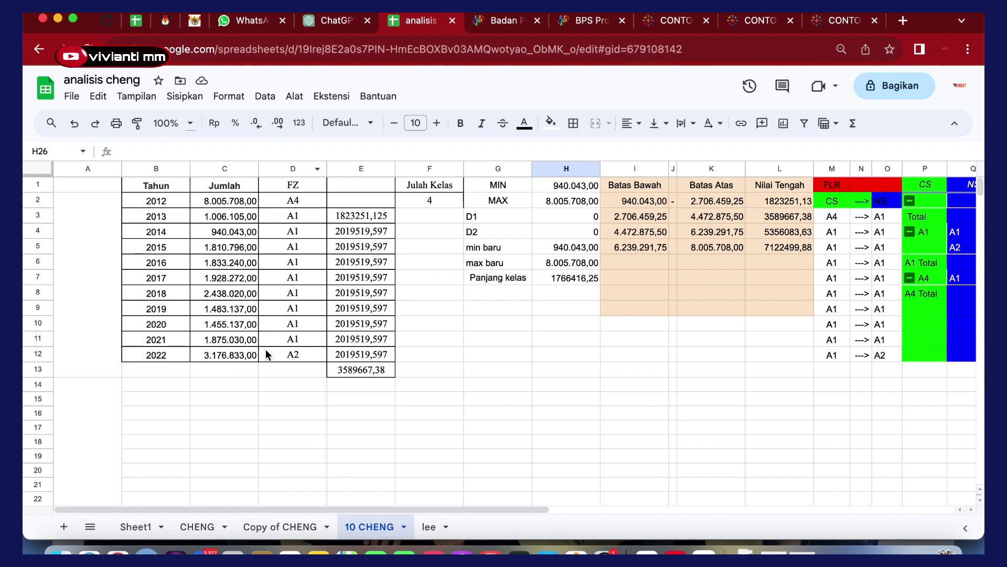
left_click_drag(241, 201, 247, 354)
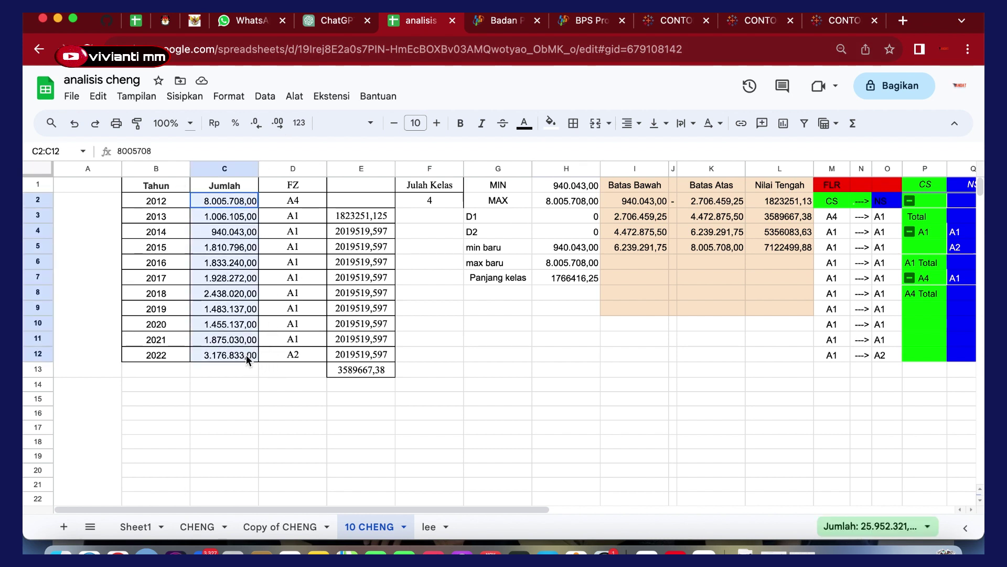
left_click(250, 369)
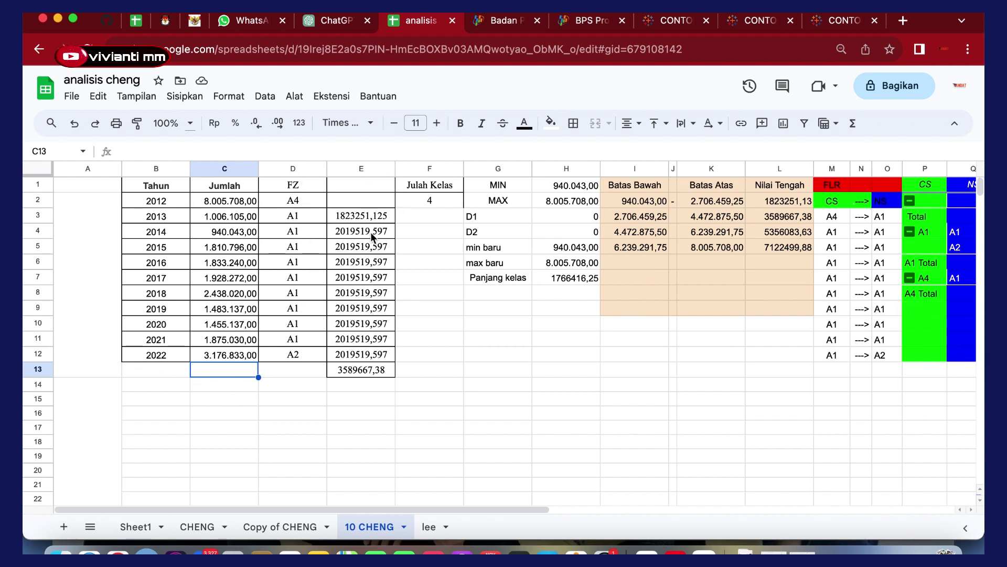
Step: Inspect the formula in F2 that calculates the number of classes under Julah Kelas
left_click(445, 188)
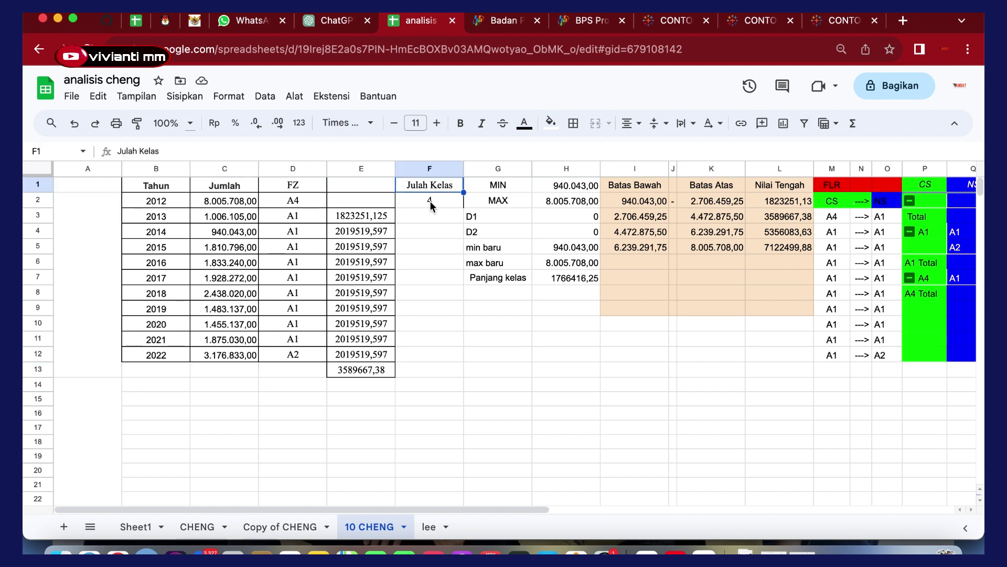
left_click(430, 200)
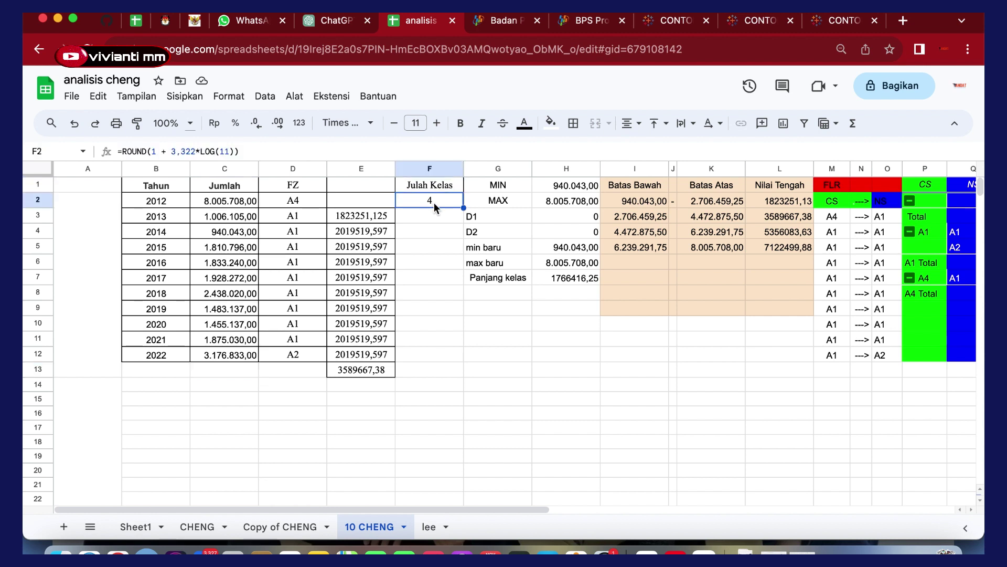
double_click(433, 203)
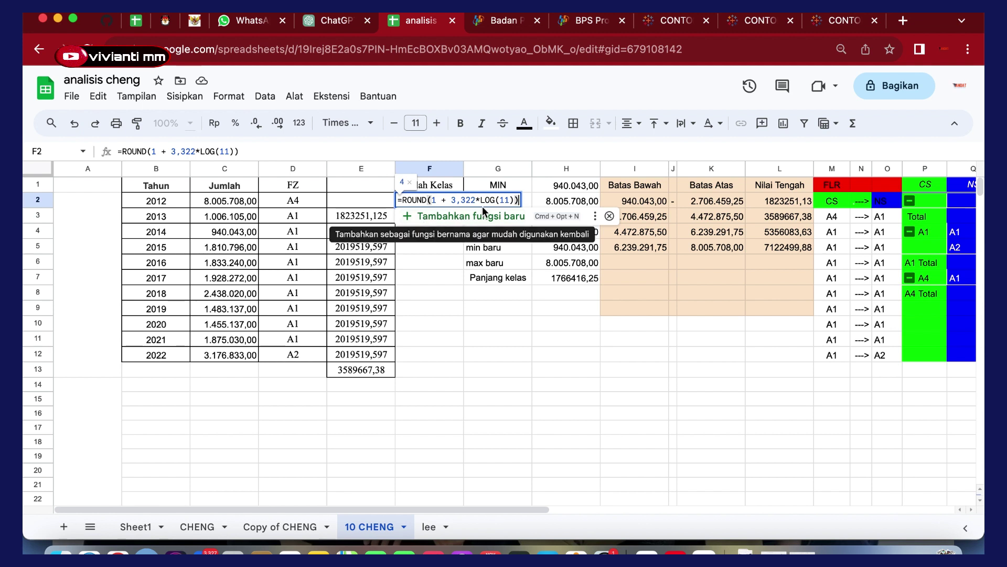
key("Escape")
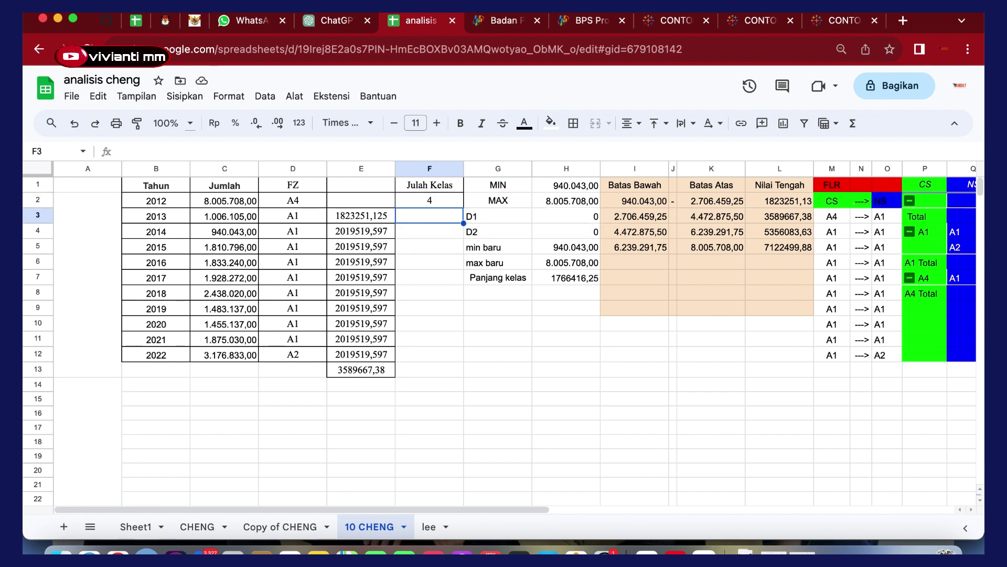
double_click(446, 202)
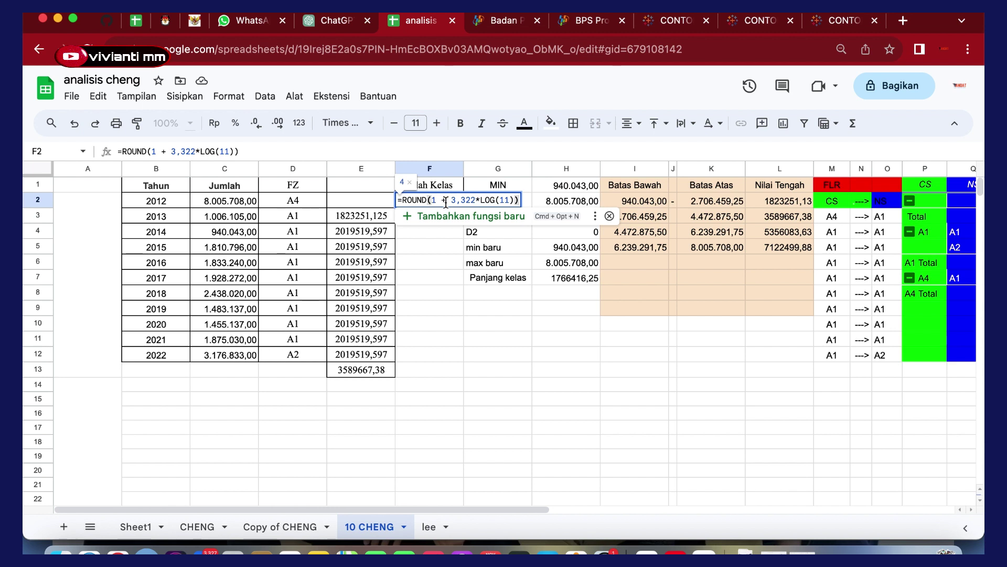
key("Return")
Step: Inspect the MIN and MAX formulas for the Jumlah data in cells H1 and H2
left_click(505, 185)
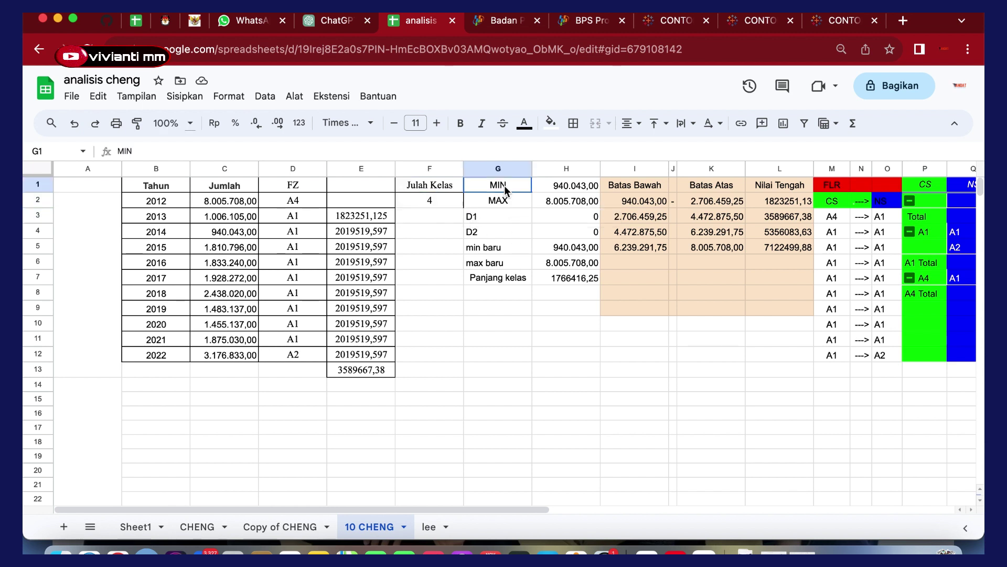
double_click(546, 186)
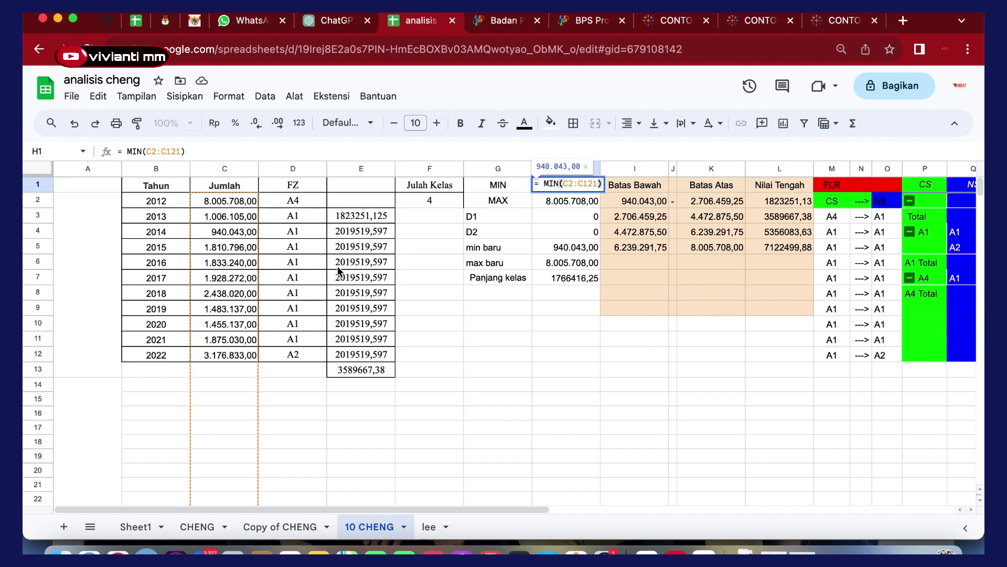
key("Return")
double_click(563, 199)
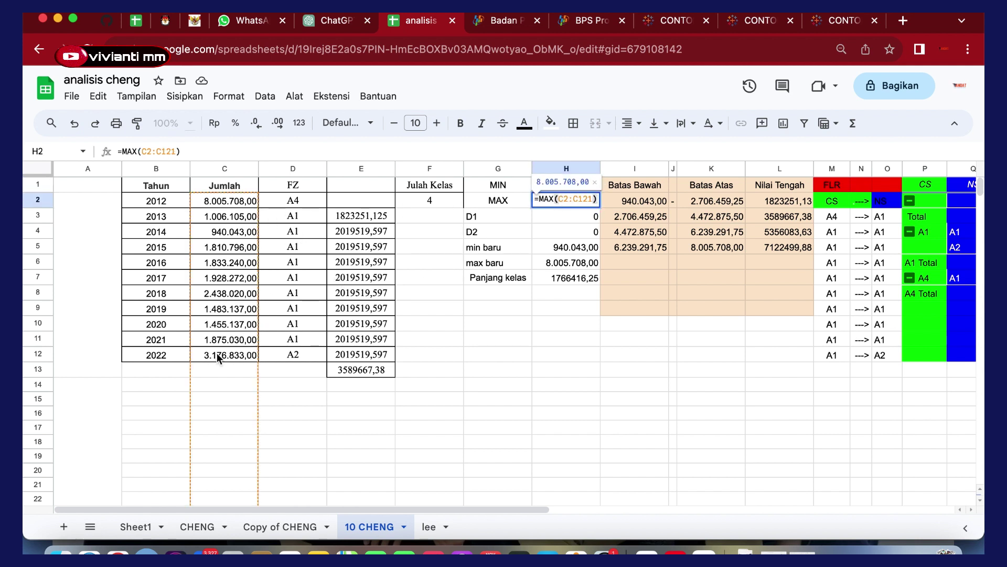
key("Return")
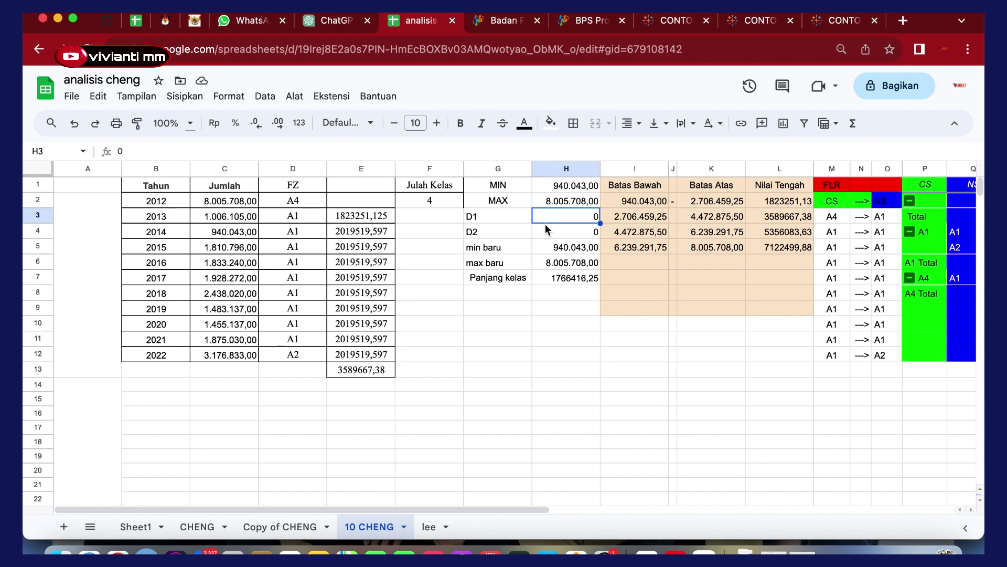
Step: Check the D2 value and inspect the max baru and Panjang kelas formulas in H6 and H7
left_click(546, 232)
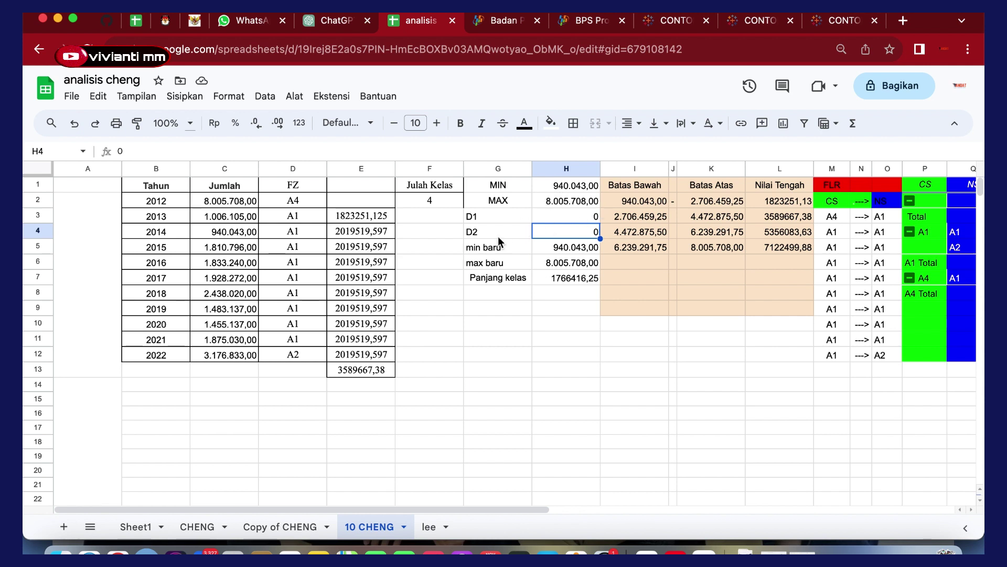
left_click(559, 260)
double_click(559, 260)
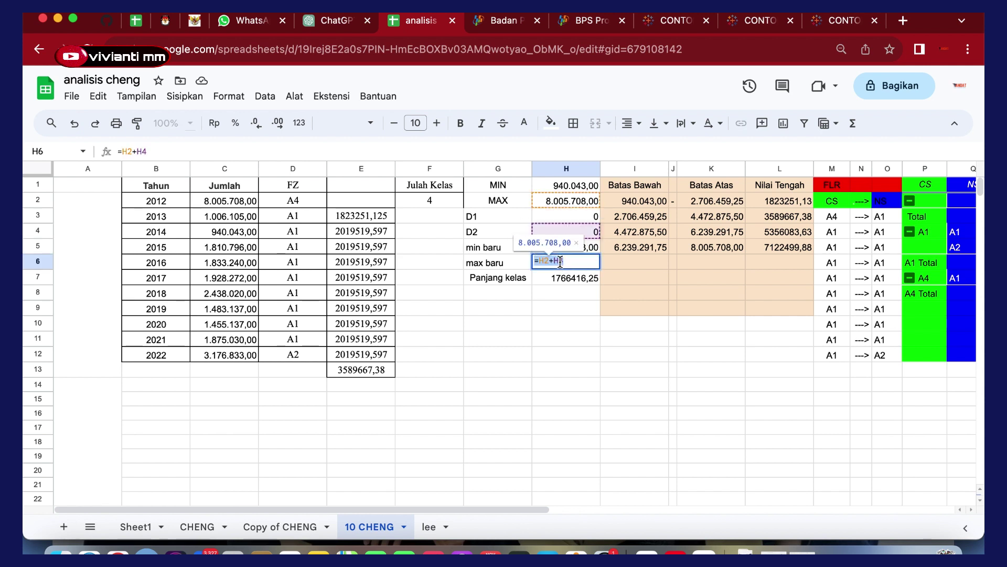
key("Return")
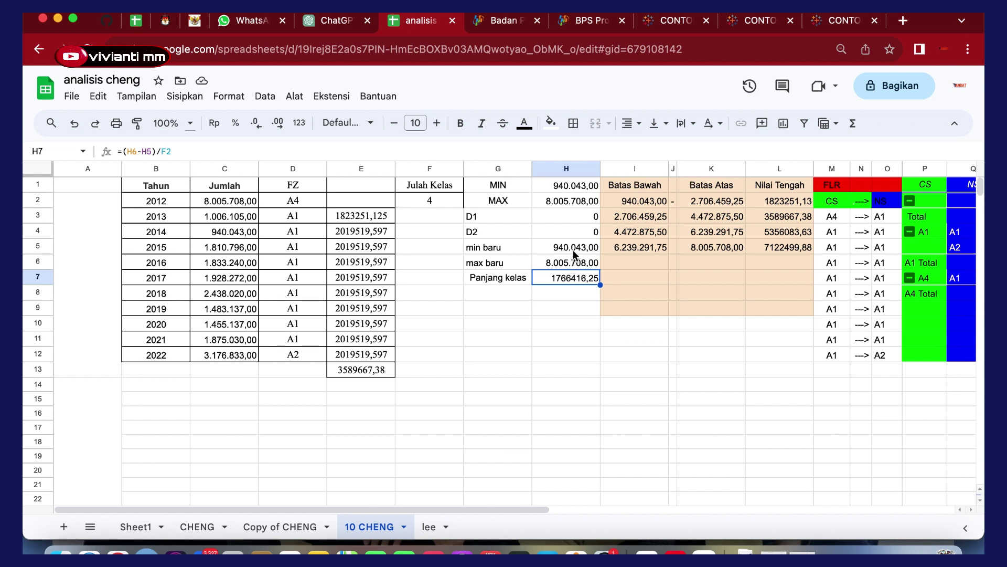
double_click(556, 274)
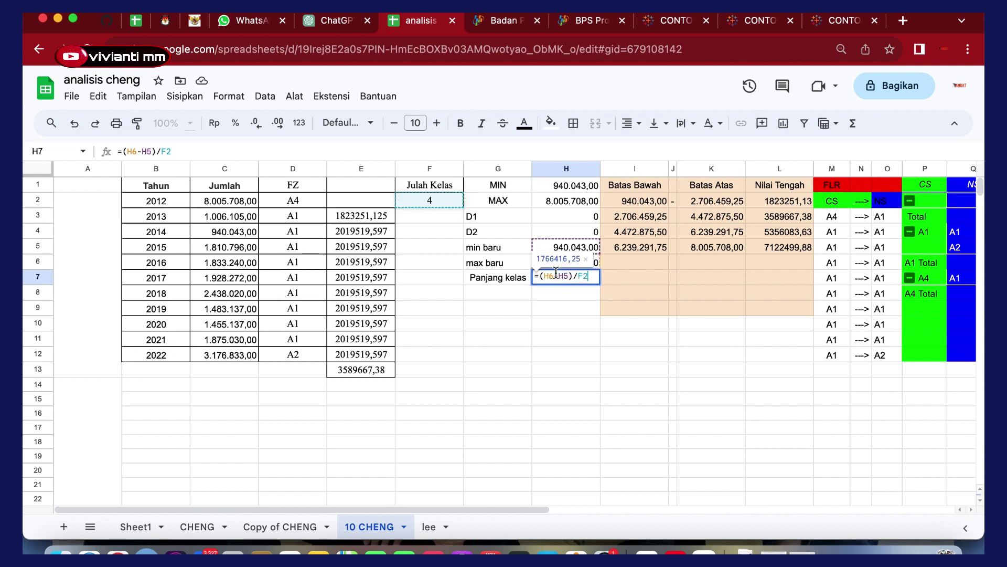
left_click(560, 293)
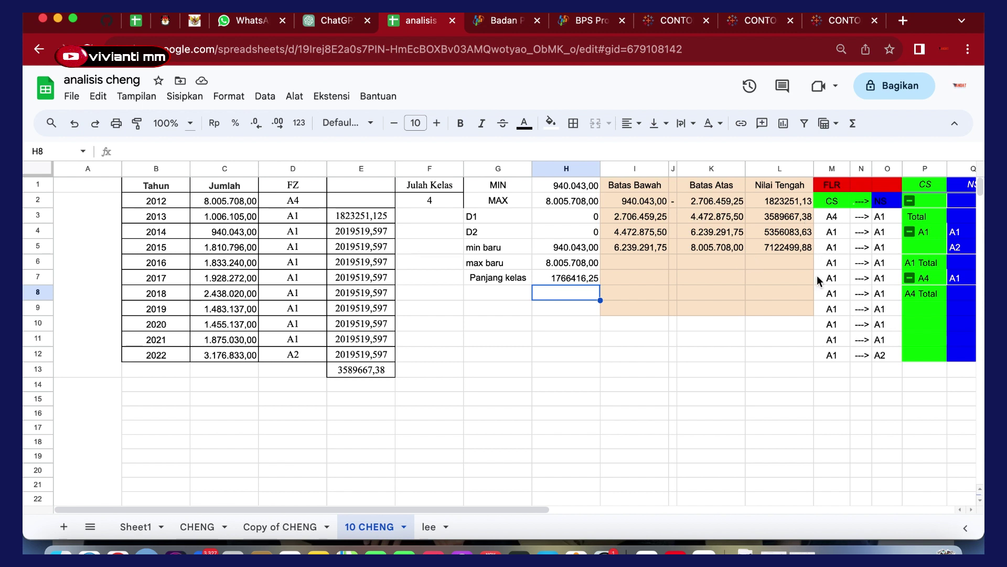
Step: Inspect the first class's Batas Bawah and Batas Atas formulas in I2 and K2
left_click(635, 204)
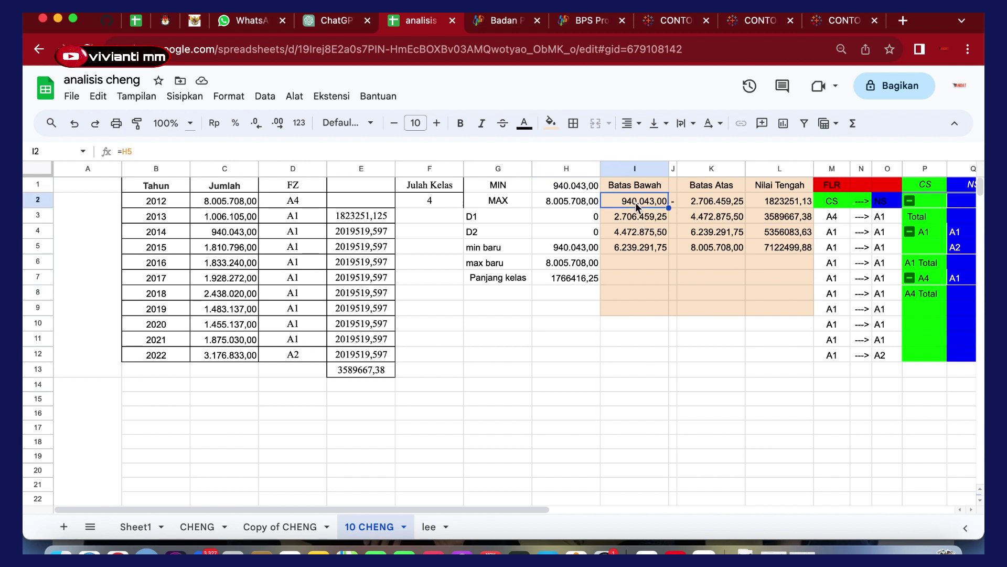
double_click(635, 203)
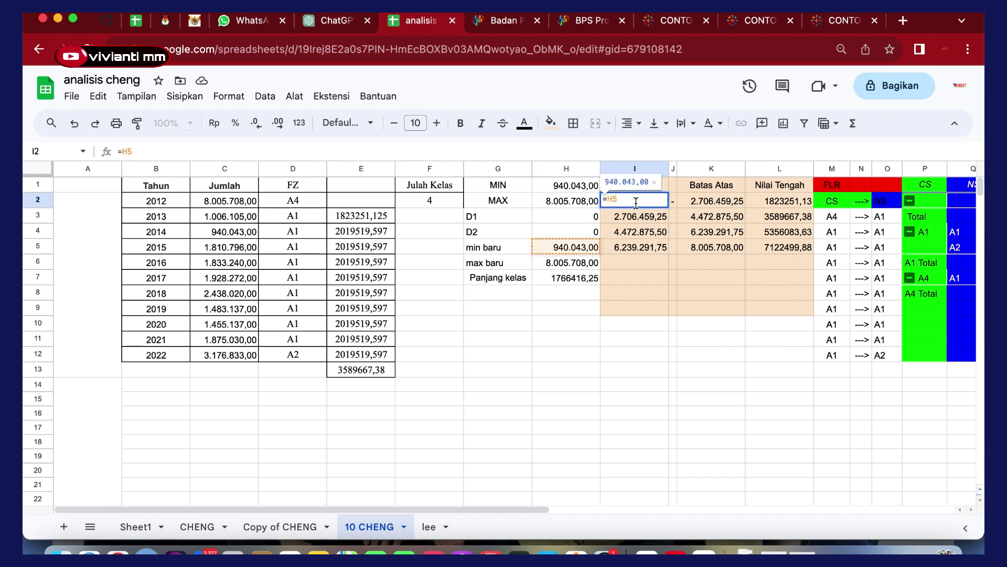
key("Return")
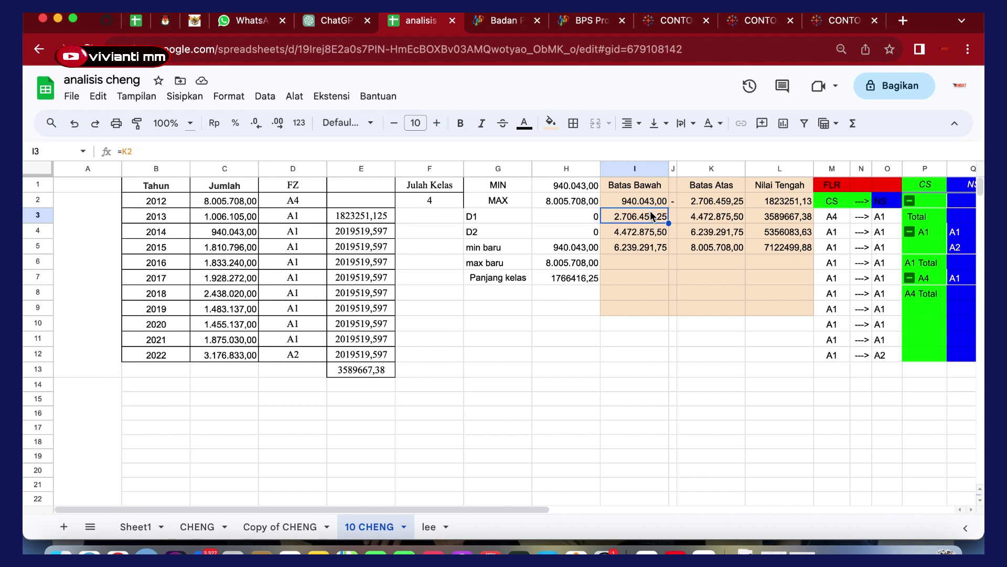
double_click(684, 203)
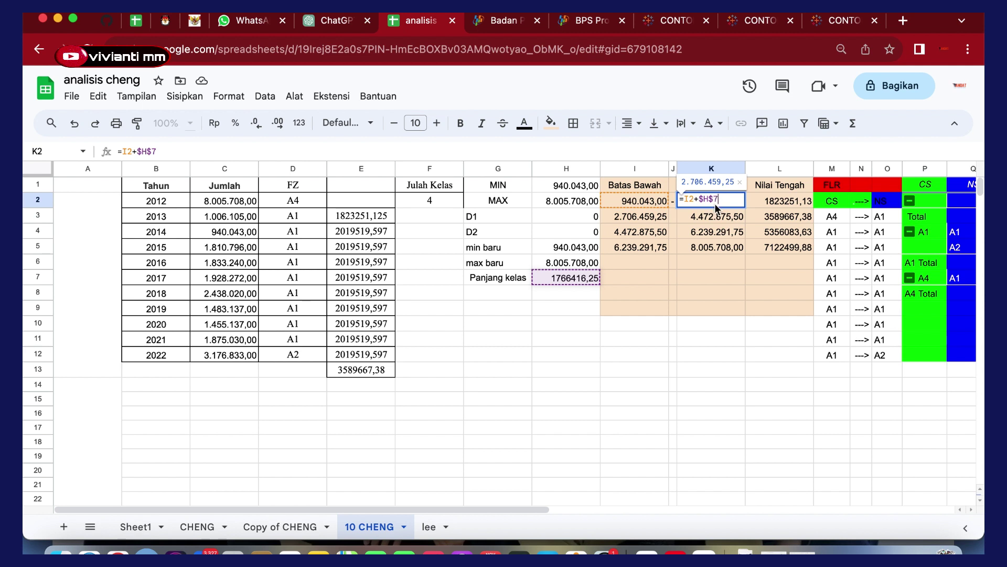
key("Return")
Step: Inspect the second class's Batas Bawah and Batas Atas formulas in I3 and K3
double_click(649, 217)
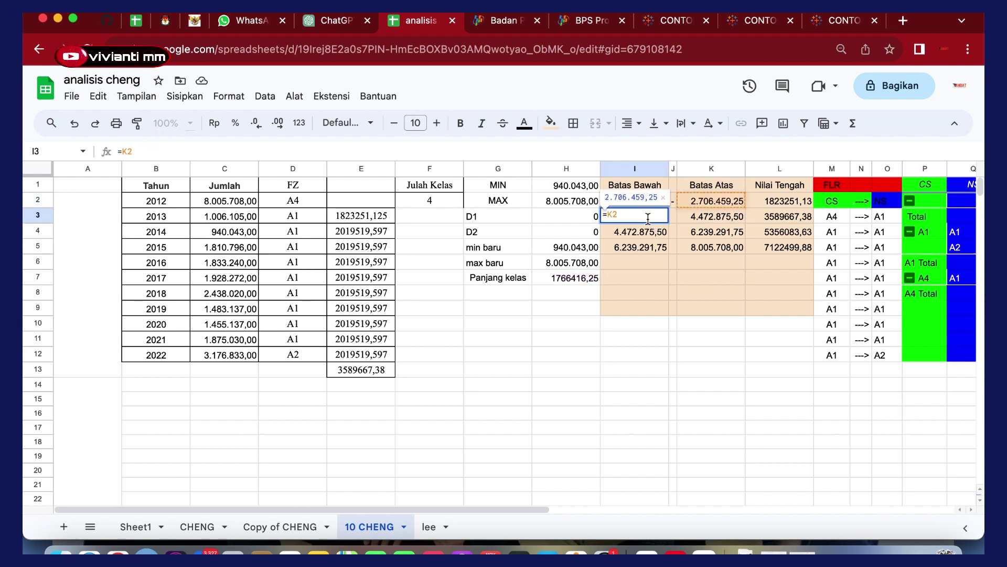
key("Return")
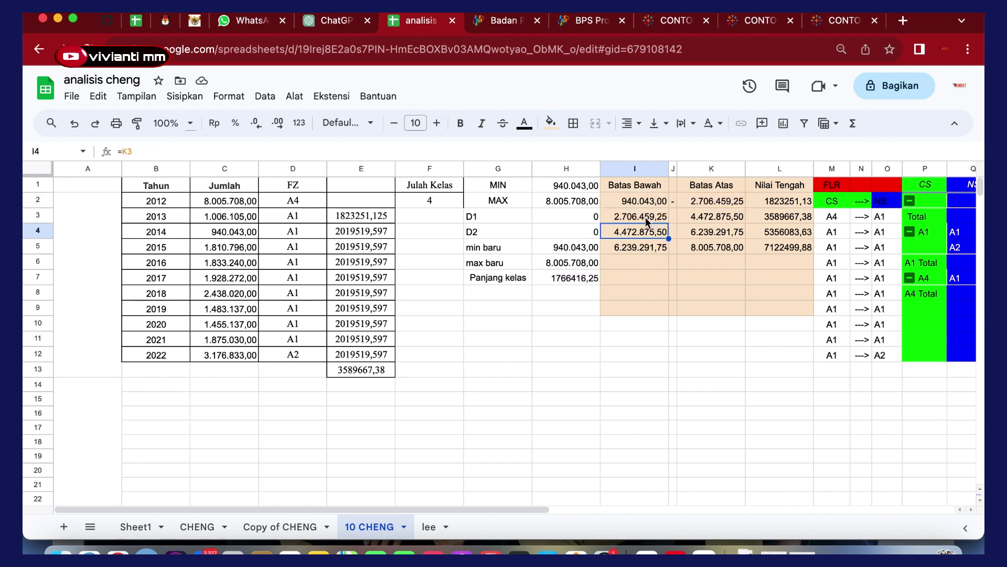
left_click(695, 218)
double_click(695, 218)
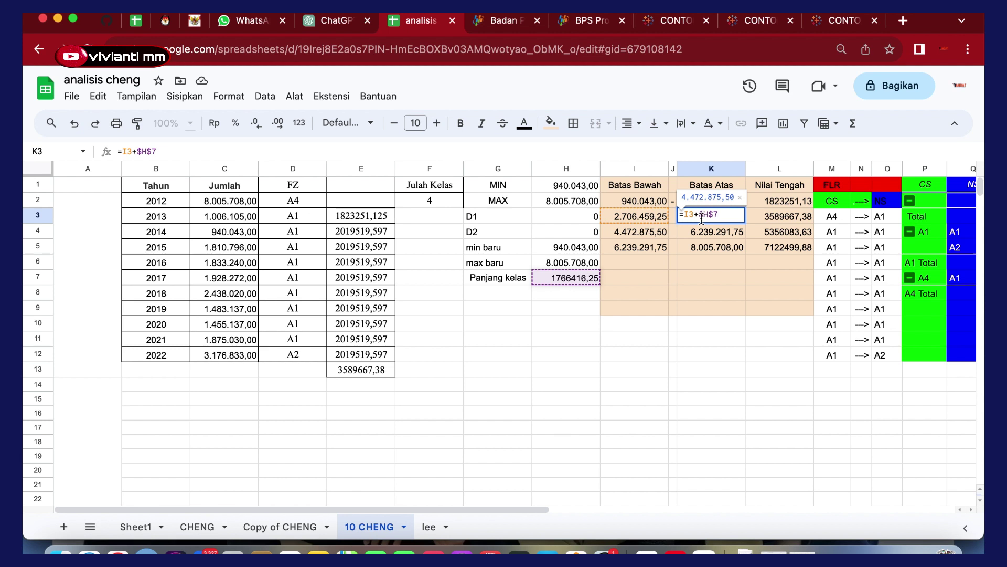
key("Return")
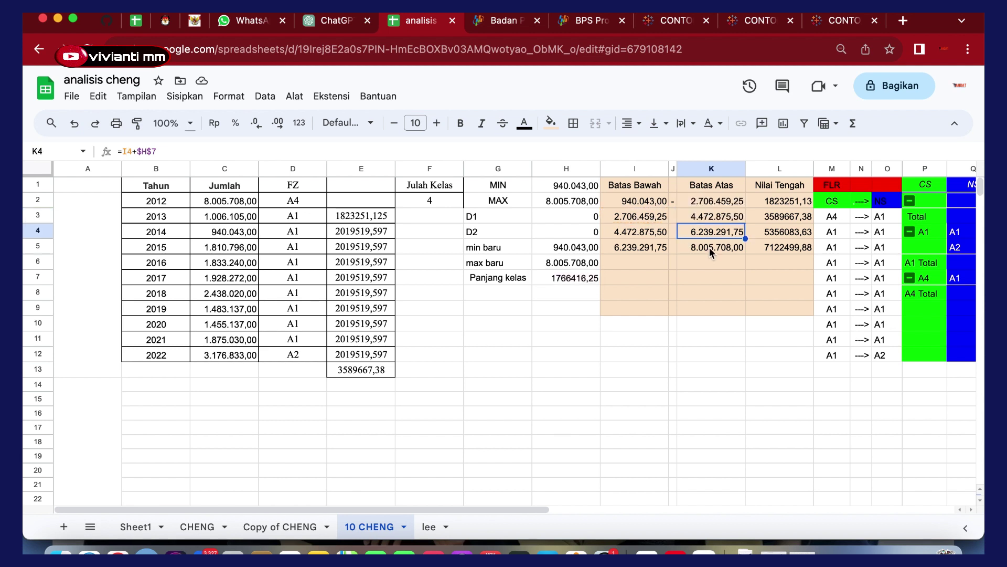
Step: Inspect the Nilai Tengah midpoint formulas for the first two classes in L2 and L3
double_click(772, 202)
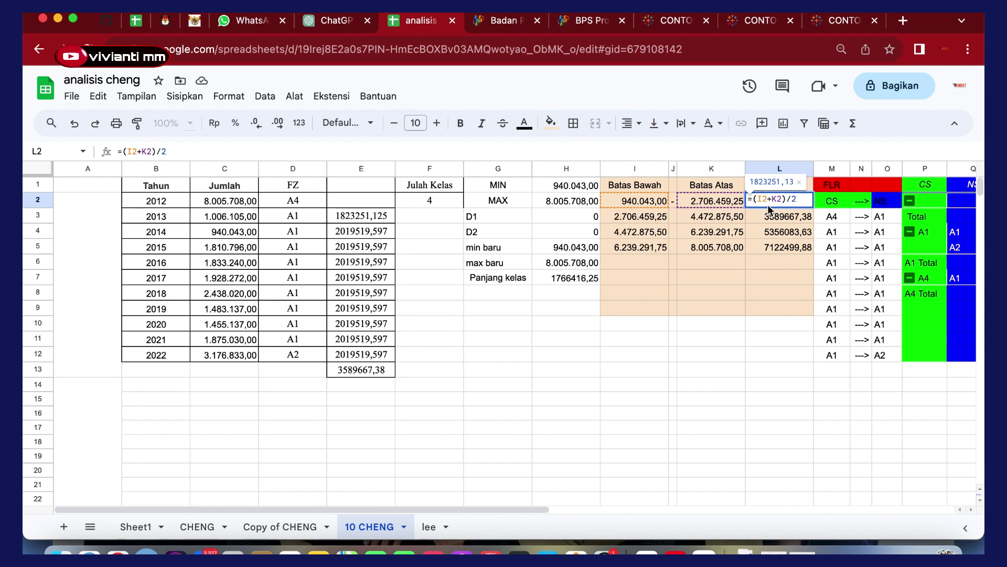
left_click(776, 215)
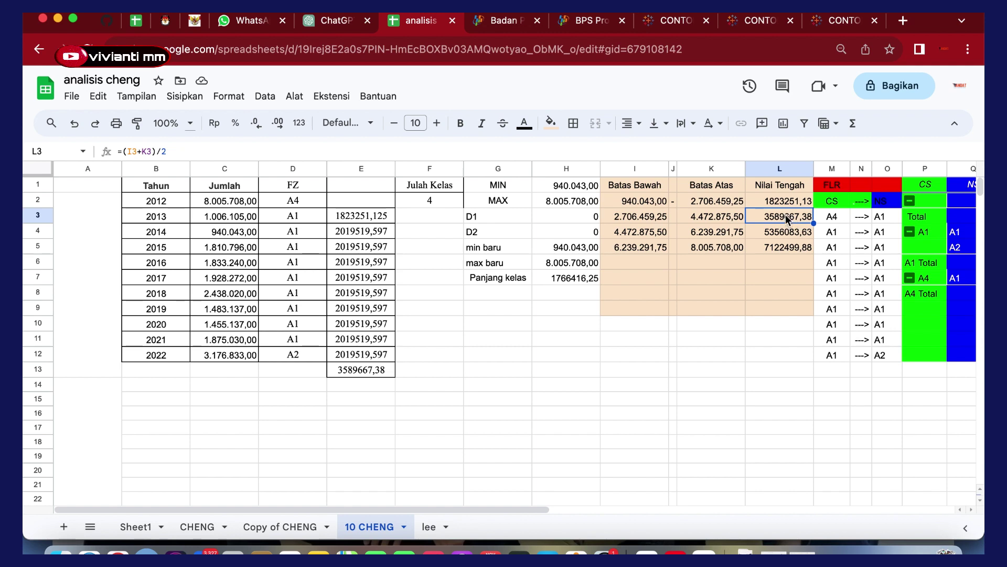
double_click(785, 215)
key("Return")
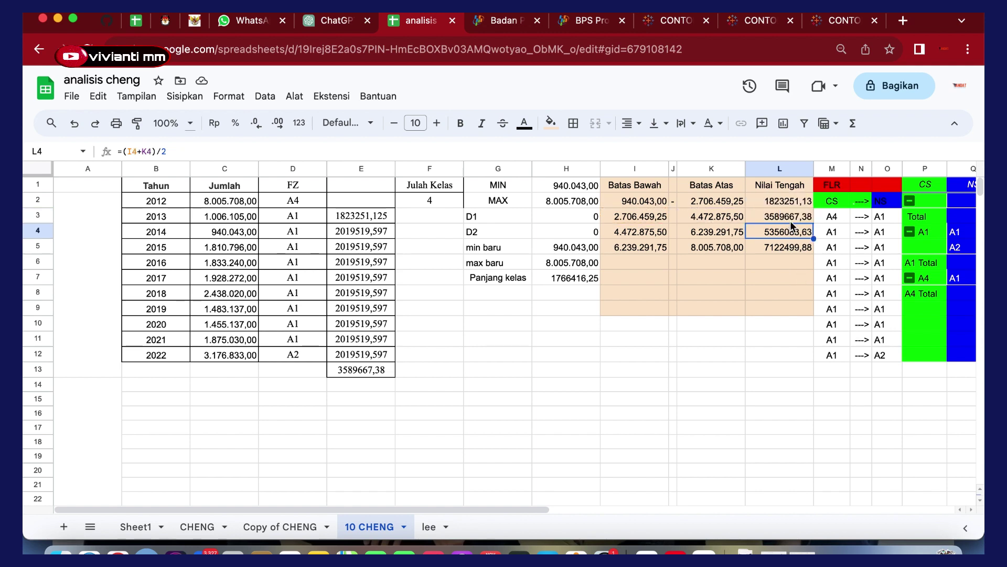
Step: Compare the FZ column with the FLR table and inspect the CS and NS references in M3 and O3
left_click_drag(465, 505, 587, 504)
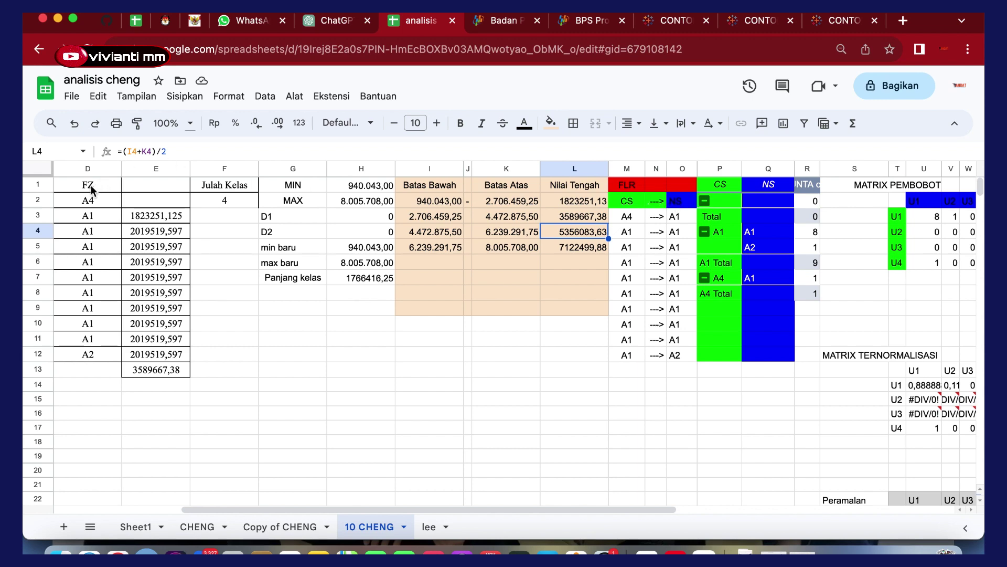
left_click_drag(214, 505, 193, 505)
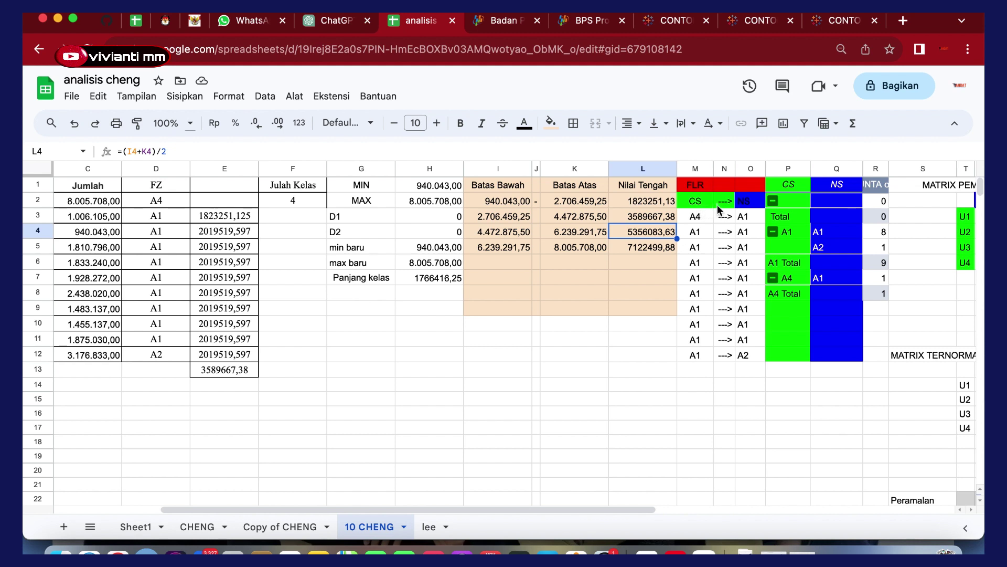
left_click(698, 217)
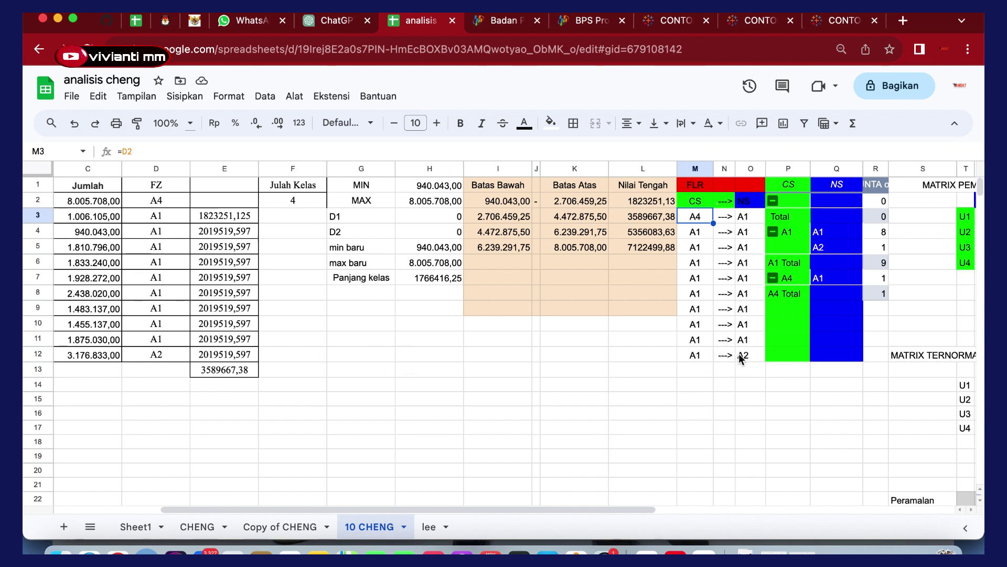
double_click(696, 217)
key("Return")
left_click(750, 216)
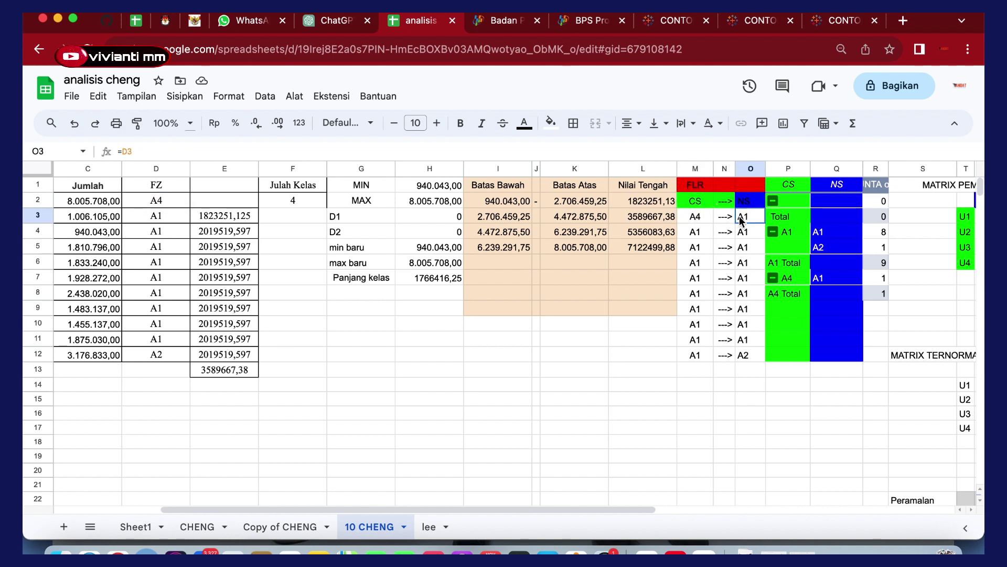
Step: Re-enter the first NS value in O3 as a reference to the FZ column, =D3
type("=")
left_click(161, 217)
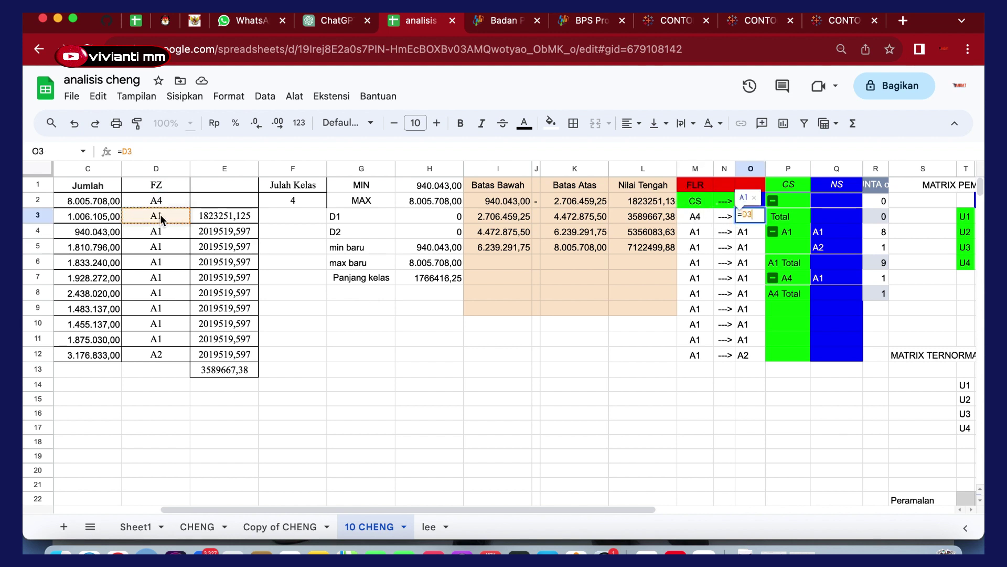
key("Return")
key("Up")
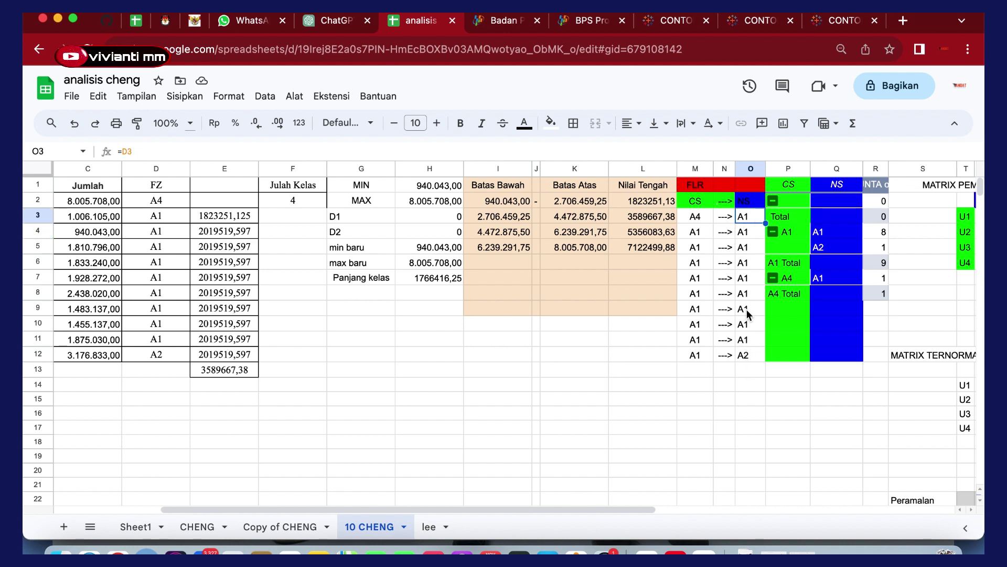
Step: Inspect the NS references in O4 and O5 and the CS reference in M4
left_click(751, 233)
left_click(754, 247)
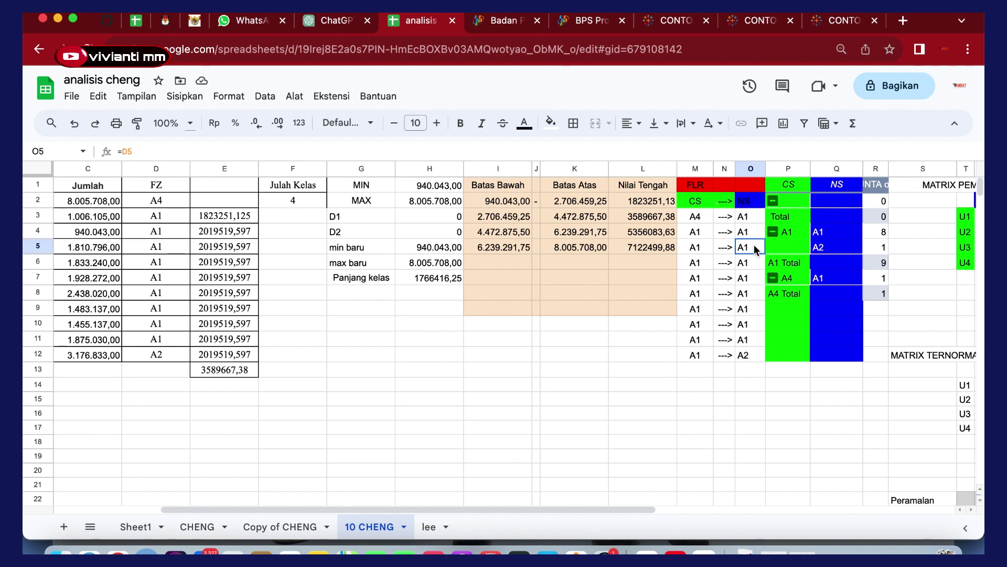
left_click(694, 237)
double_click(694, 238)
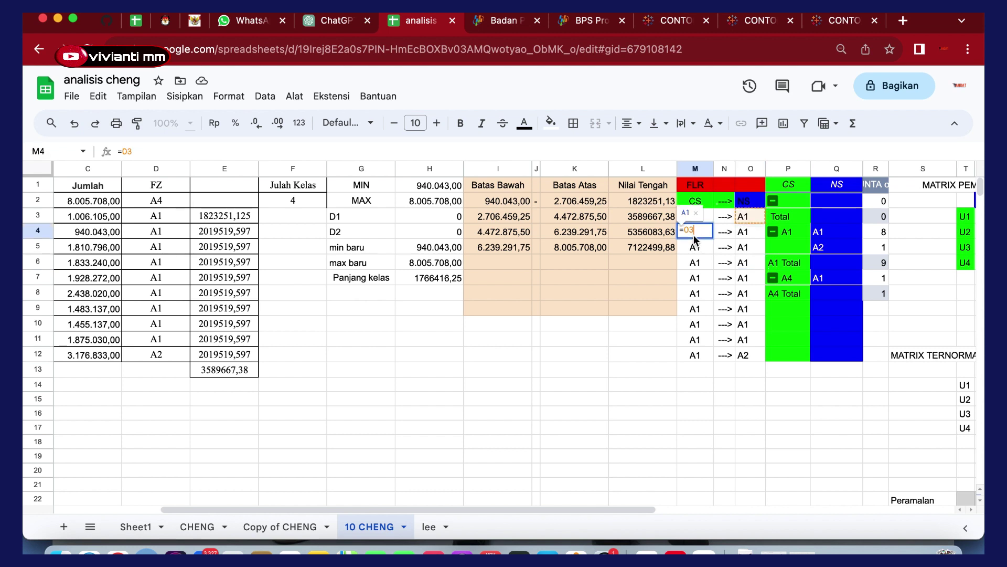
key("Return")
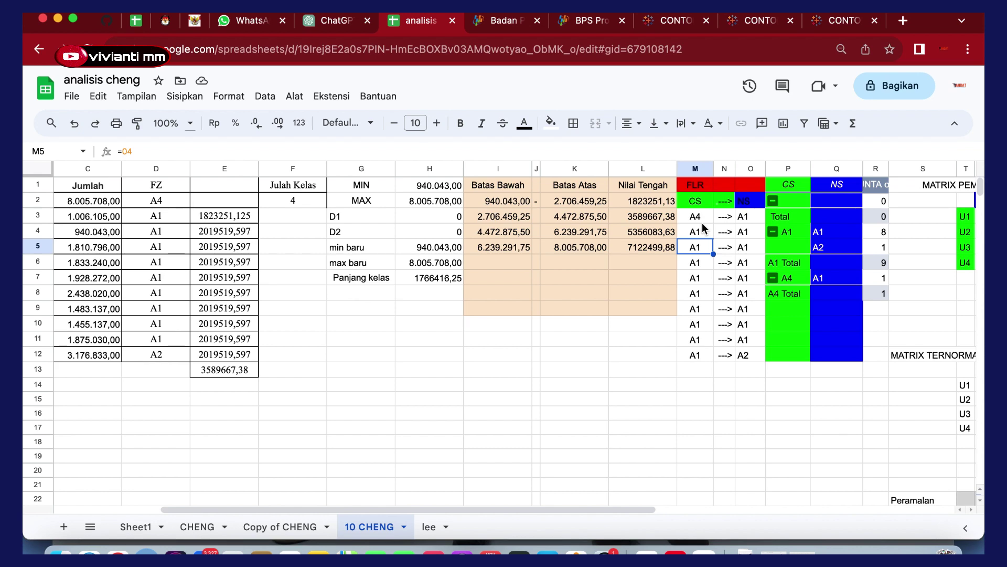
Step: Review the source range and row settings of the CS–NS pivot table in its editor, and close the editor
left_click_drag(646, 511, 738, 508)
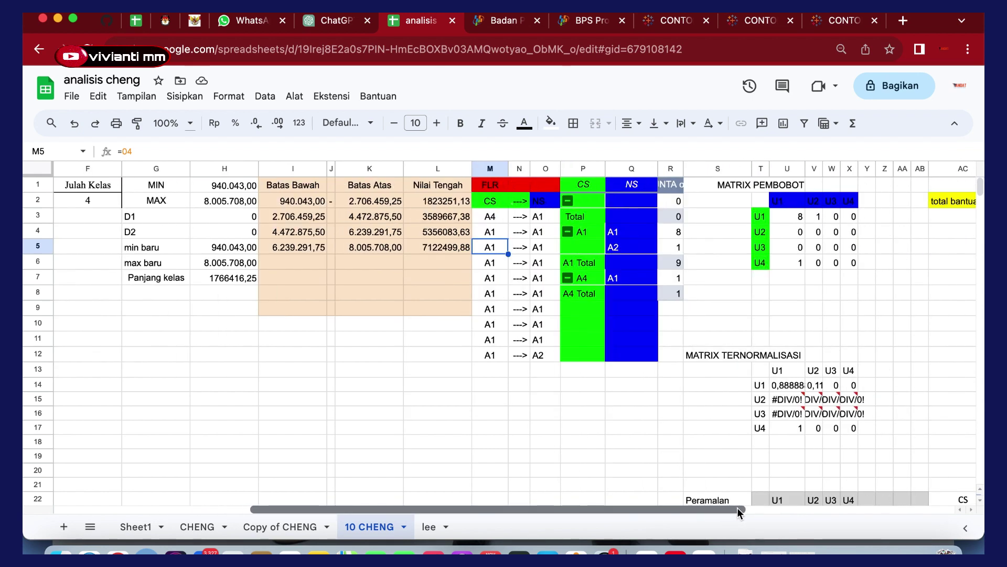
left_click(586, 200)
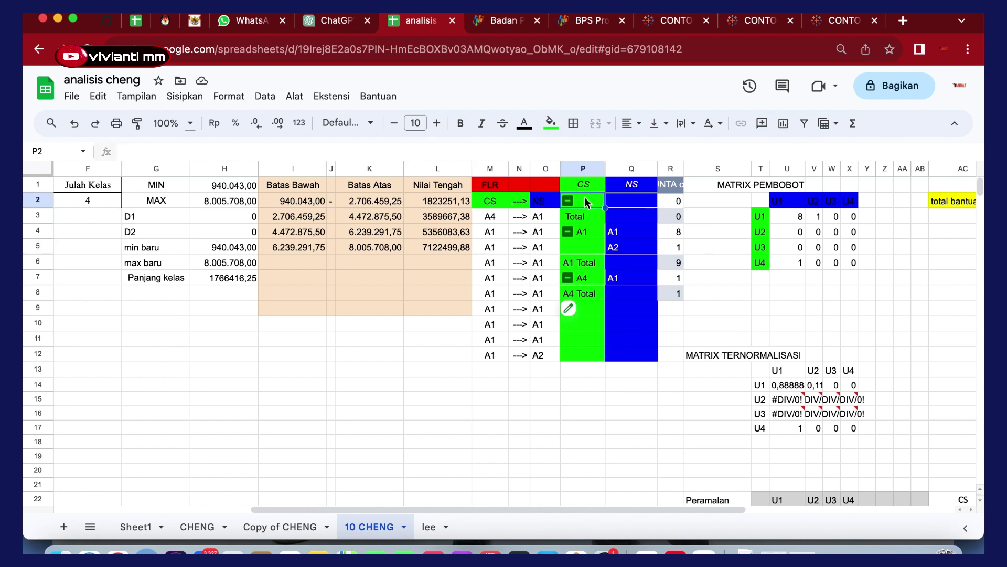
left_click(577, 313)
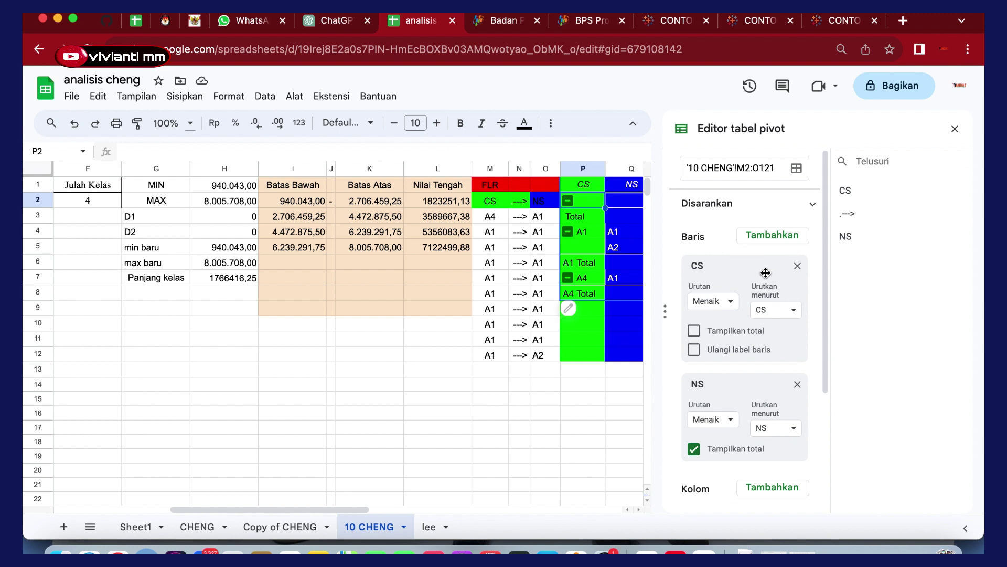
left_click(598, 414)
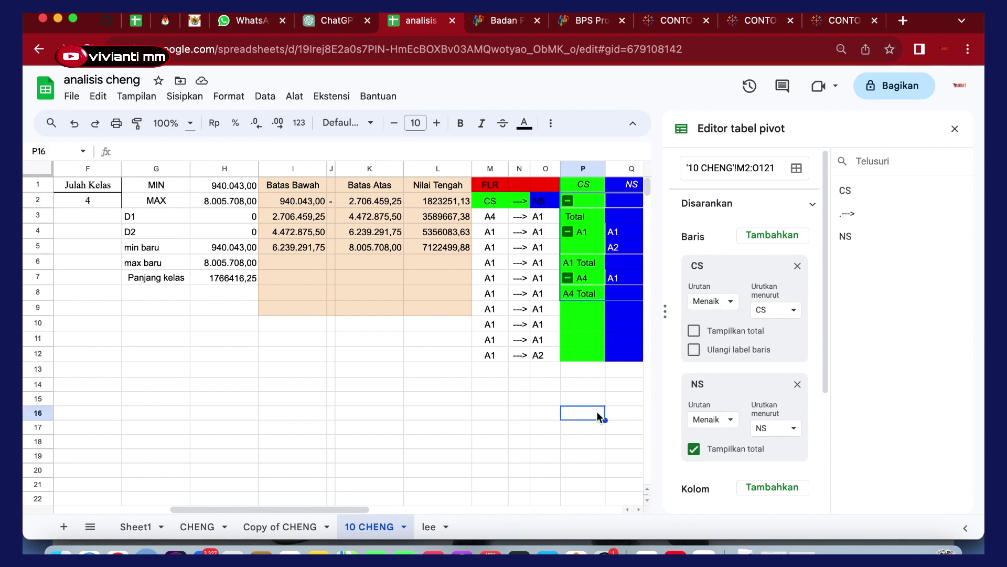
left_click(955, 129)
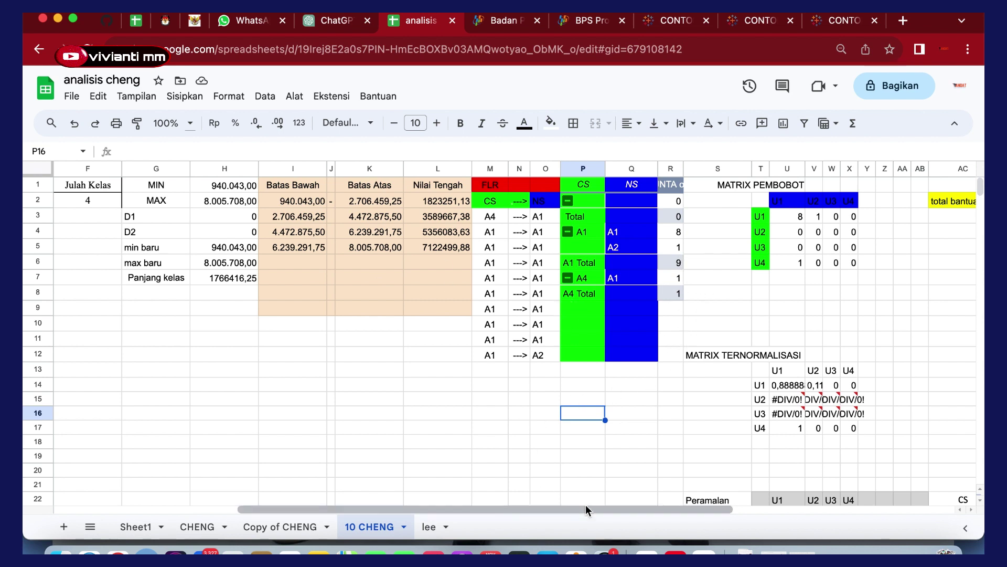
Step: Compare the pivot table's CS–NS counts with the entries of MATRIX PEMBOBOT
scroll(603, 508, "left", 1)
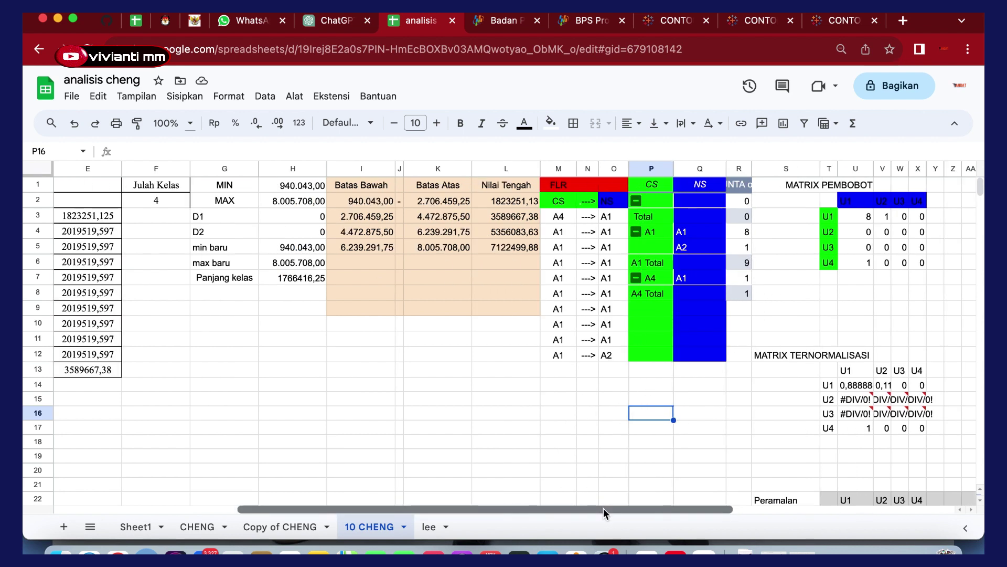
left_click_drag(603, 508, 625, 502)
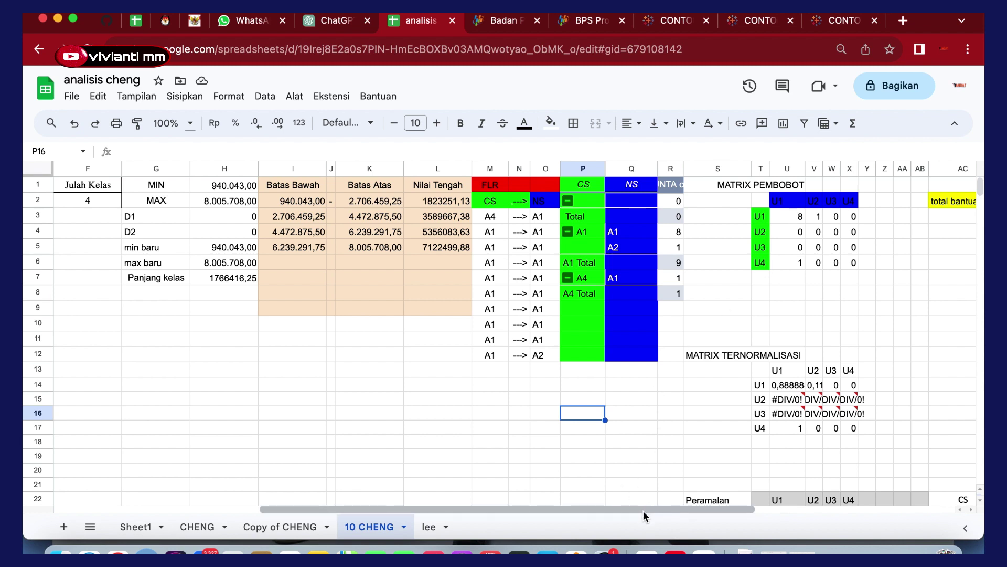
left_click_drag(644, 511, 661, 505)
mouse_move(572, 253)
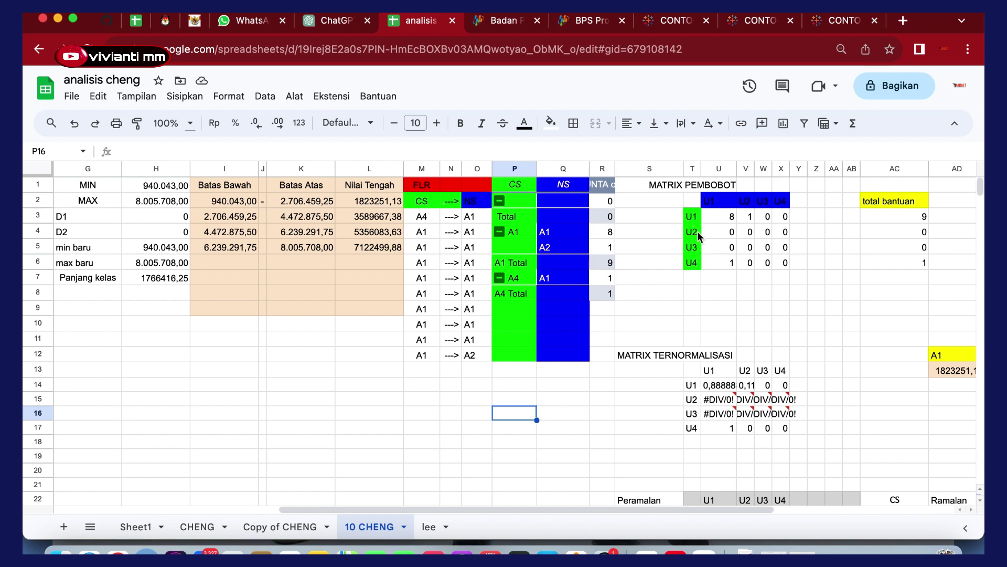
mouse_move(519, 295)
Step: Inspect the total bantuan formula for the U1 row in AC3
left_click(899, 205)
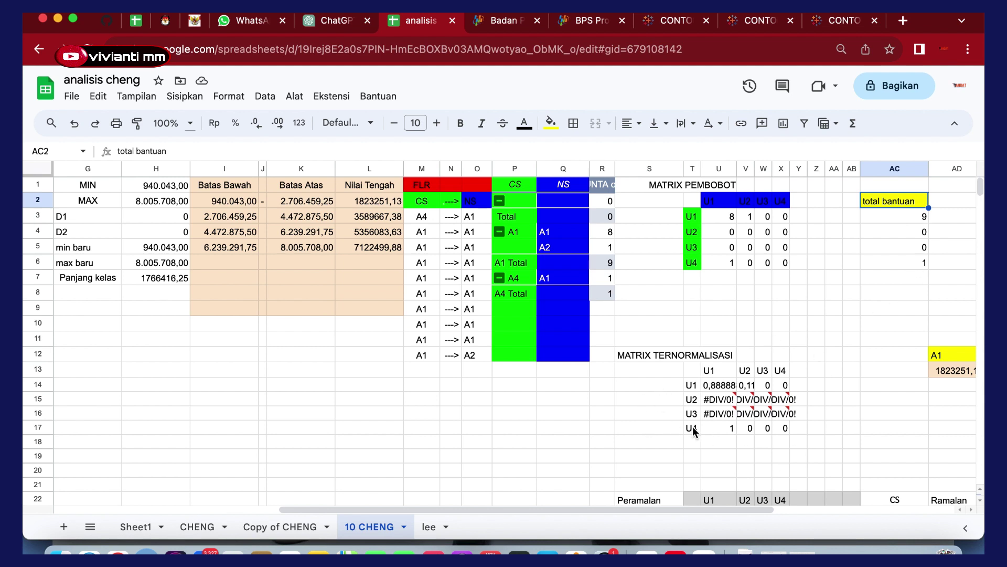
double_click(923, 216)
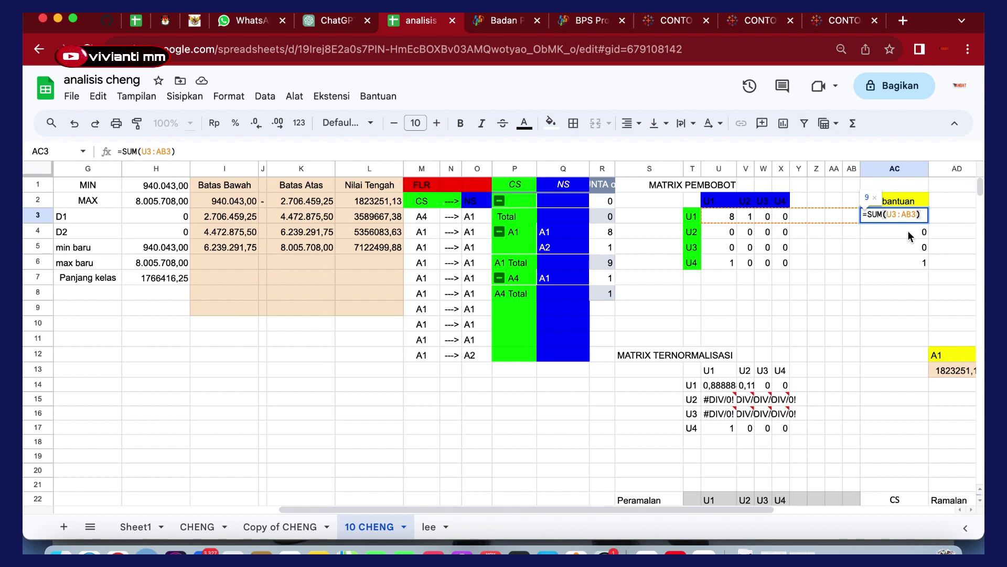
key("Return")
Step: Inspect the first MATRIX TERNORMALISASI formula in U14 and check the cells it uses, U3 and AC3
mouse_move(737, 397)
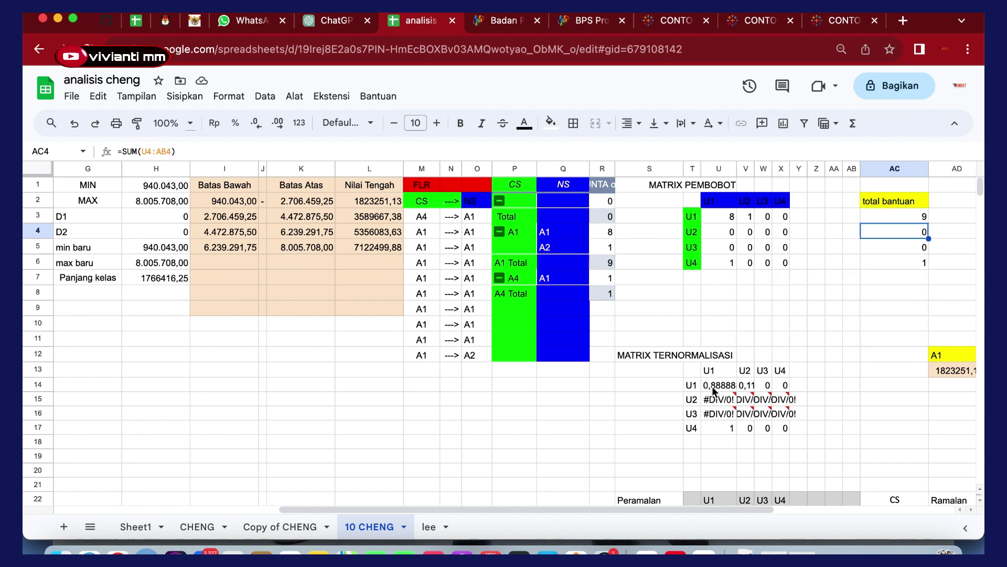
left_click(713, 389)
double_click(713, 389)
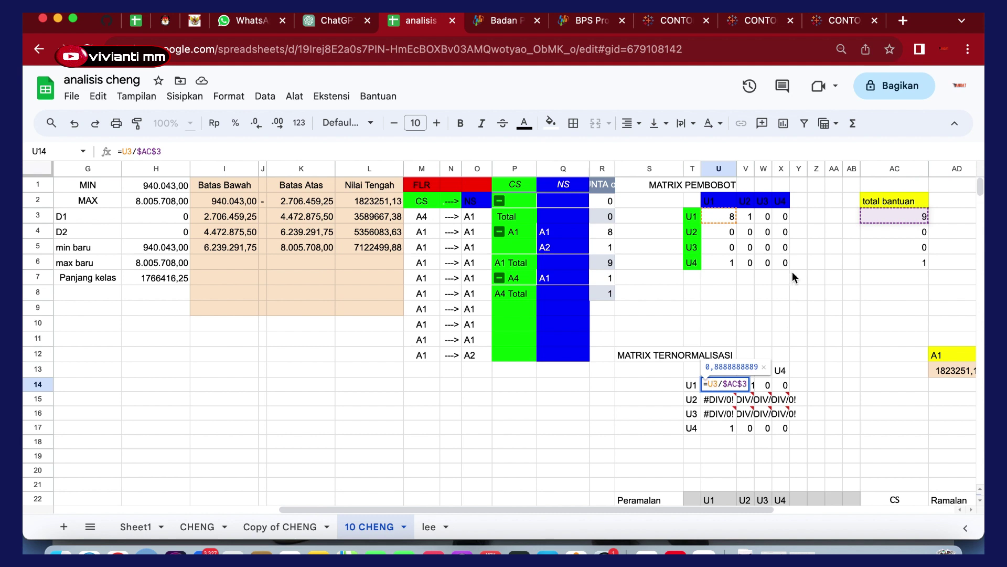
left_click(875, 390)
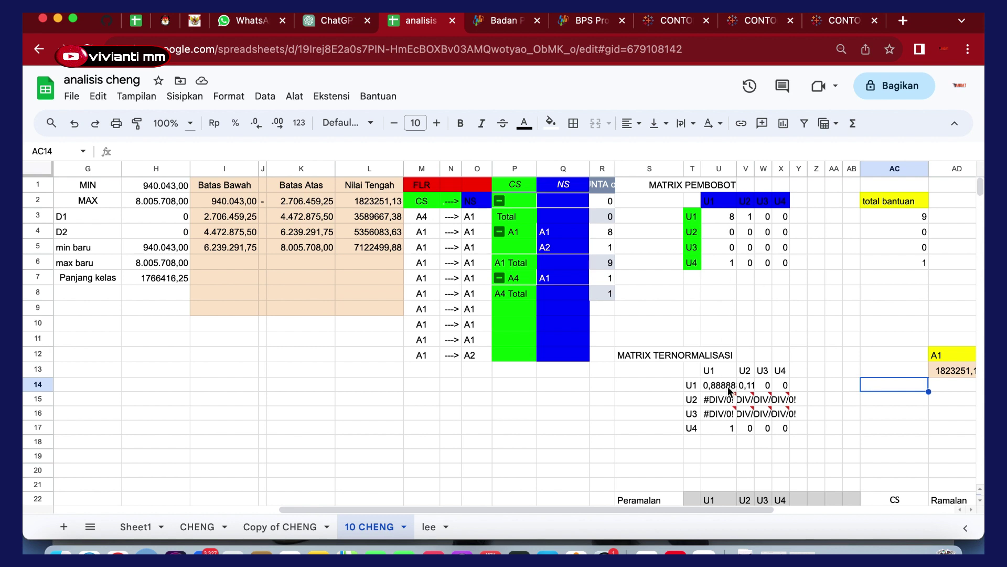
left_click(720, 218)
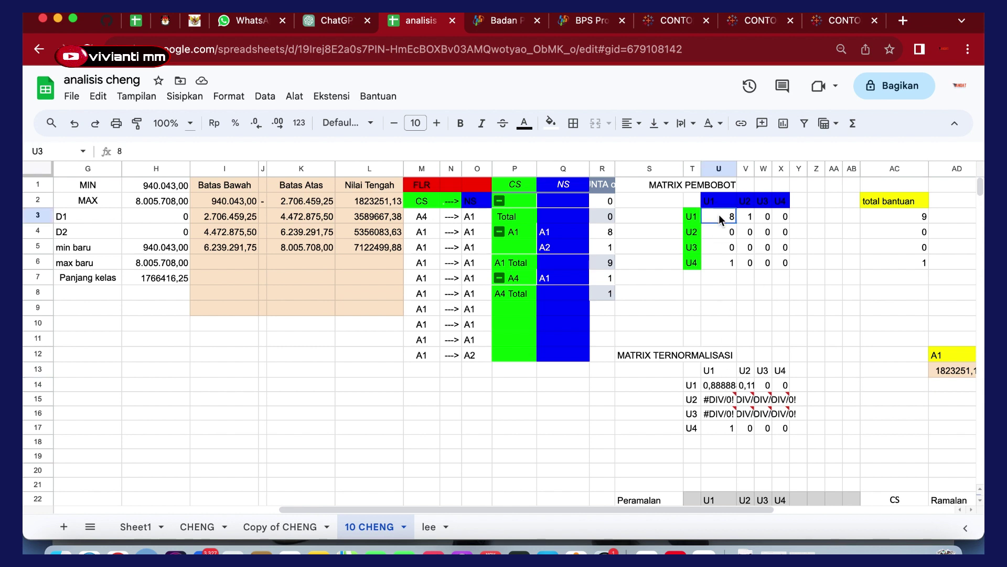
left_click(904, 221)
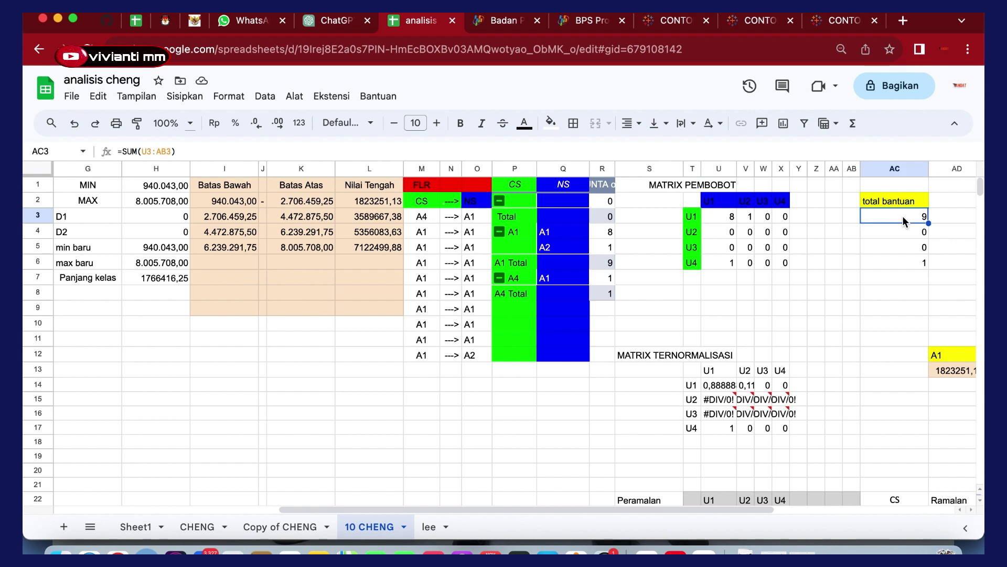
left_click(723, 387)
double_click(722, 388)
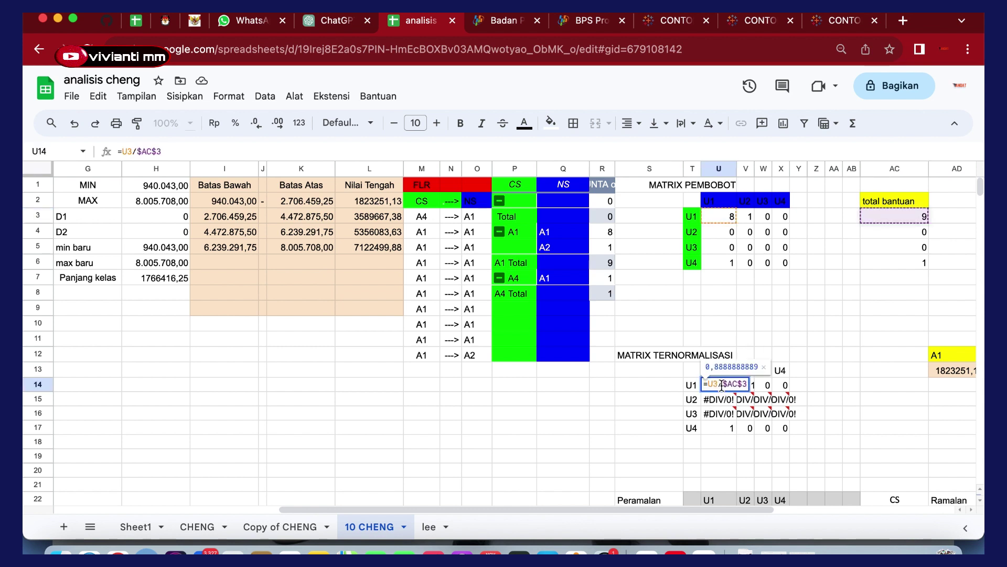
key("Return")
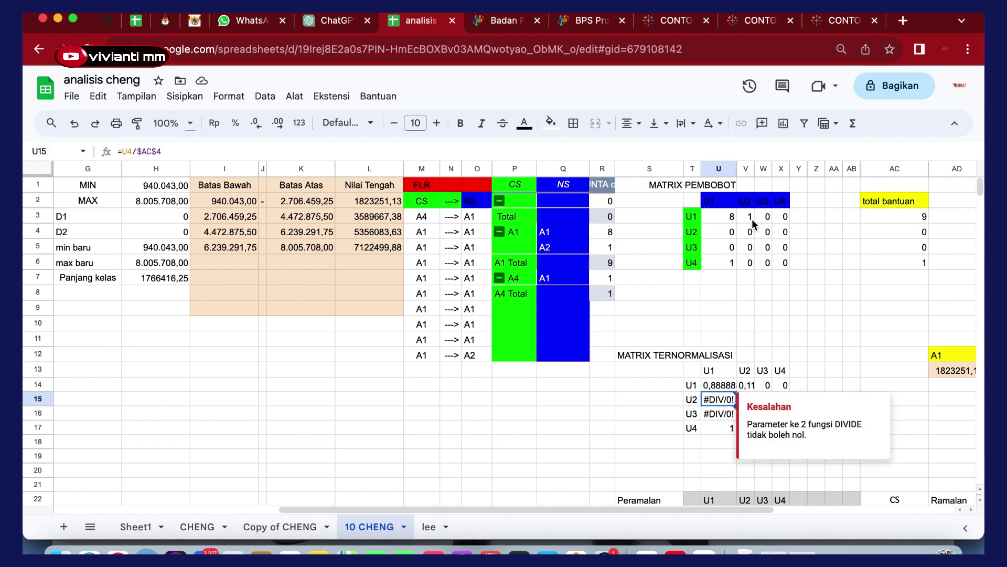
Step: Inspect the MATRIX TERNORMALISASI formulas in V14 and U17 against their MATRIX PEMBOBOT entries
left_click(748, 385)
double_click(747, 385)
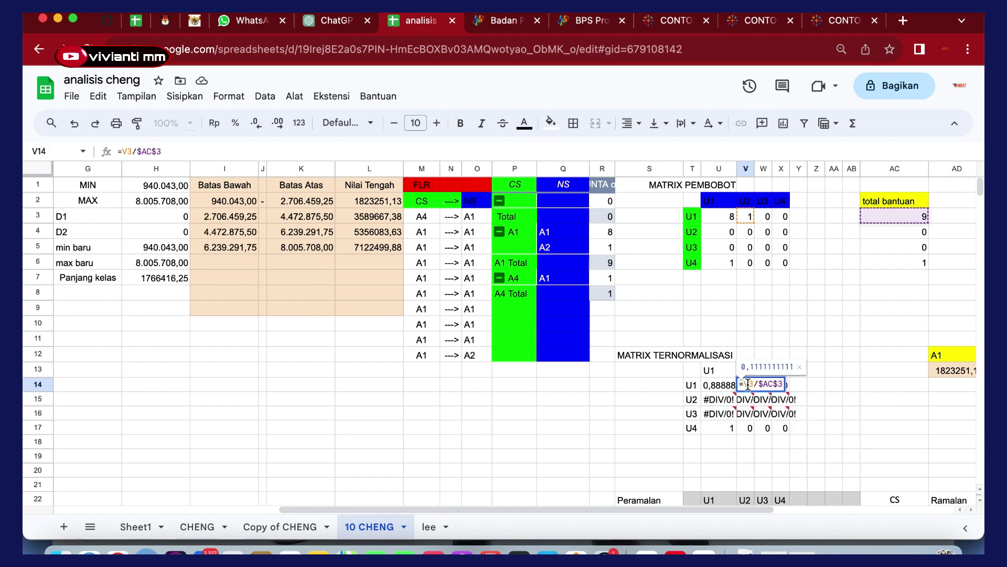
key("Return")
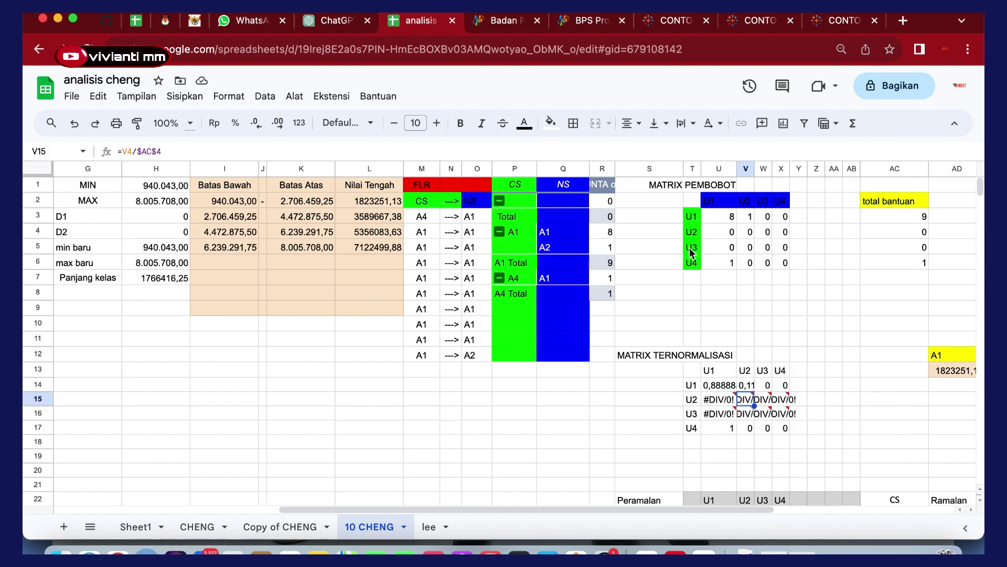
left_click(722, 267)
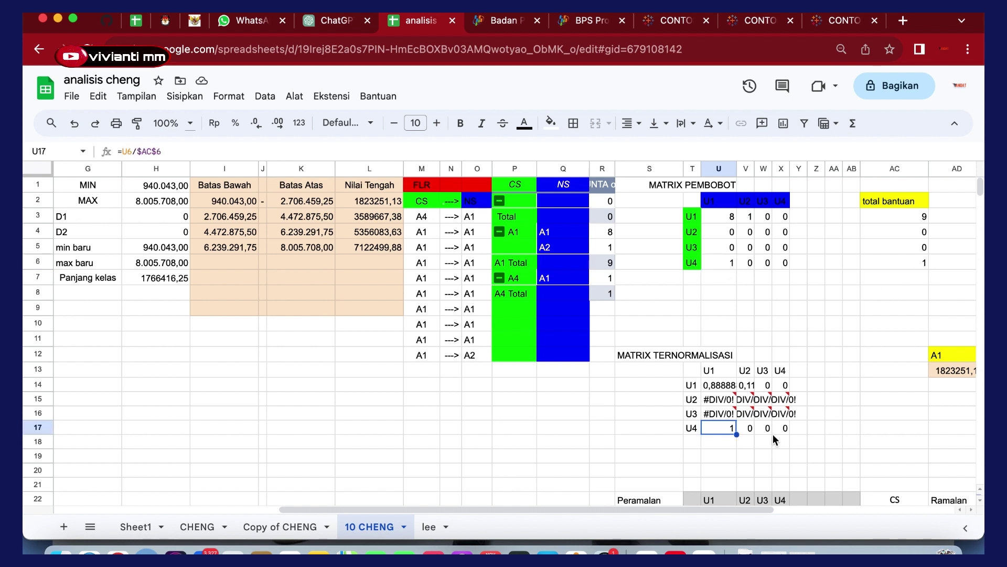
left_click(872, 443)
Step: Examine the U2 row's formula in U15 and the error note attached to it
left_click(719, 400)
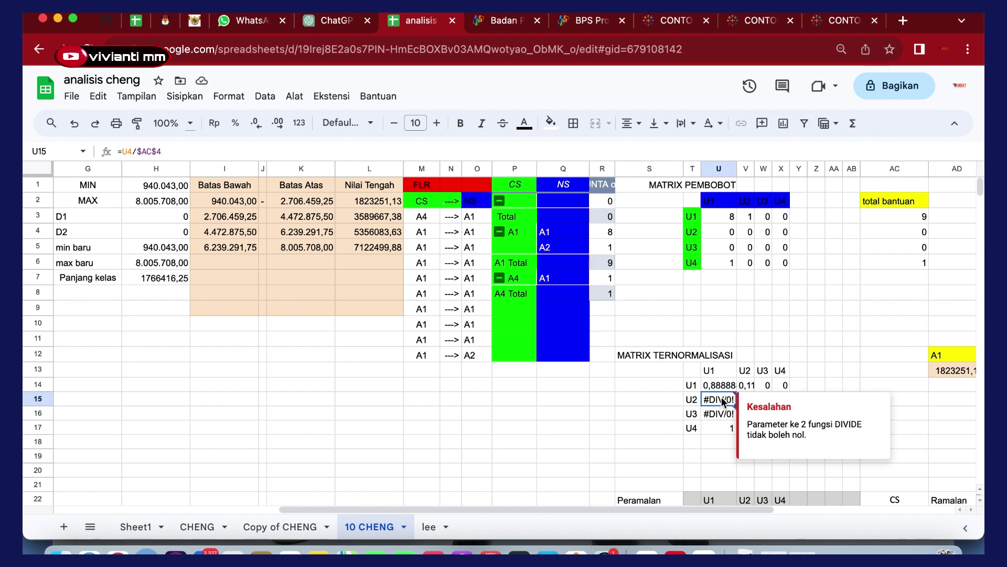
double_click(723, 402)
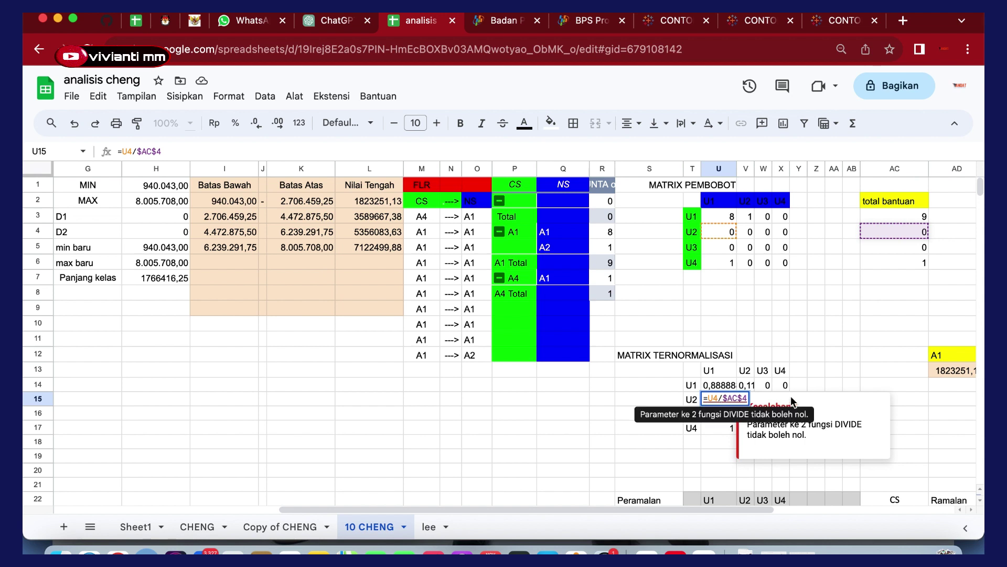
key("Return")
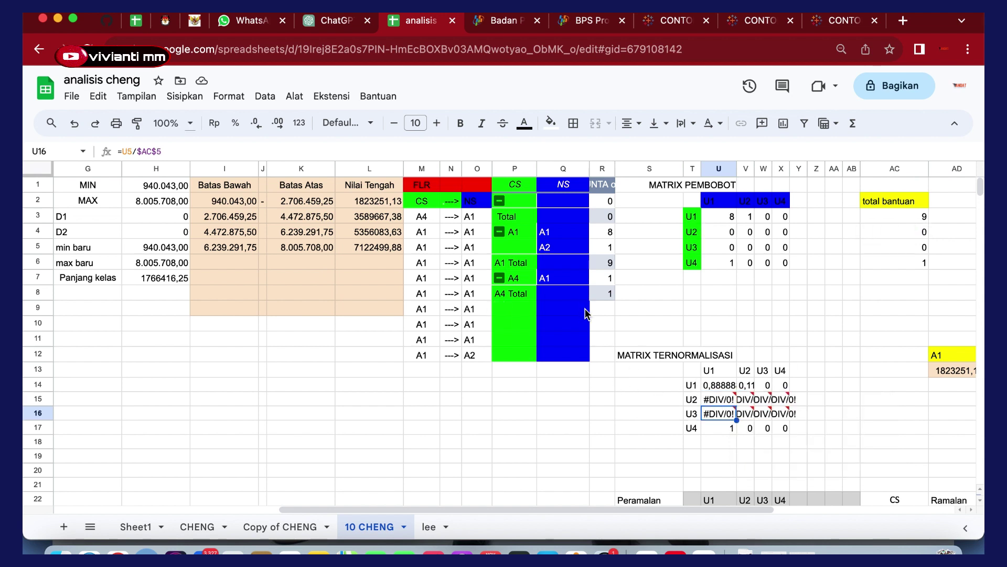
mouse_move(730, 405)
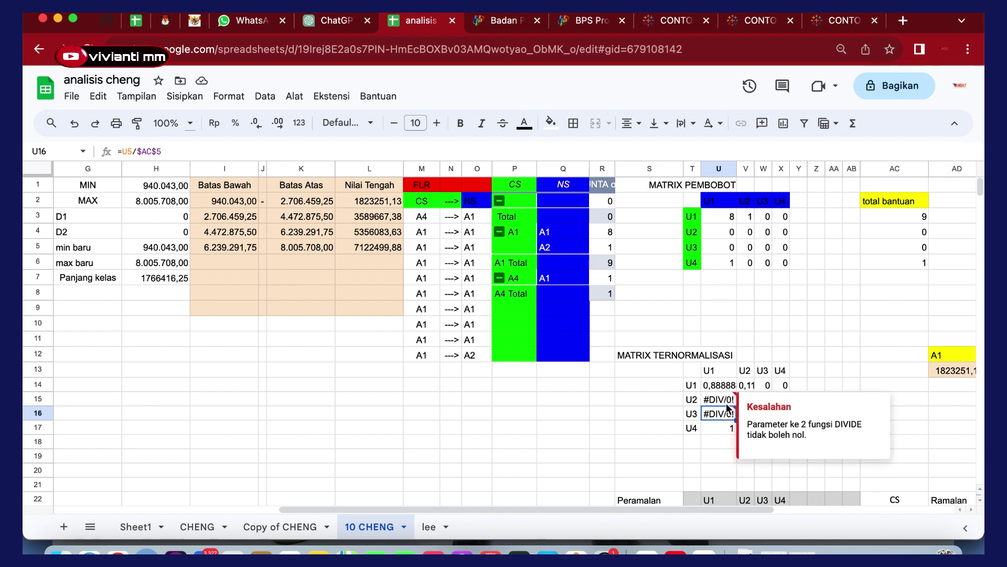
left_click(730, 404)
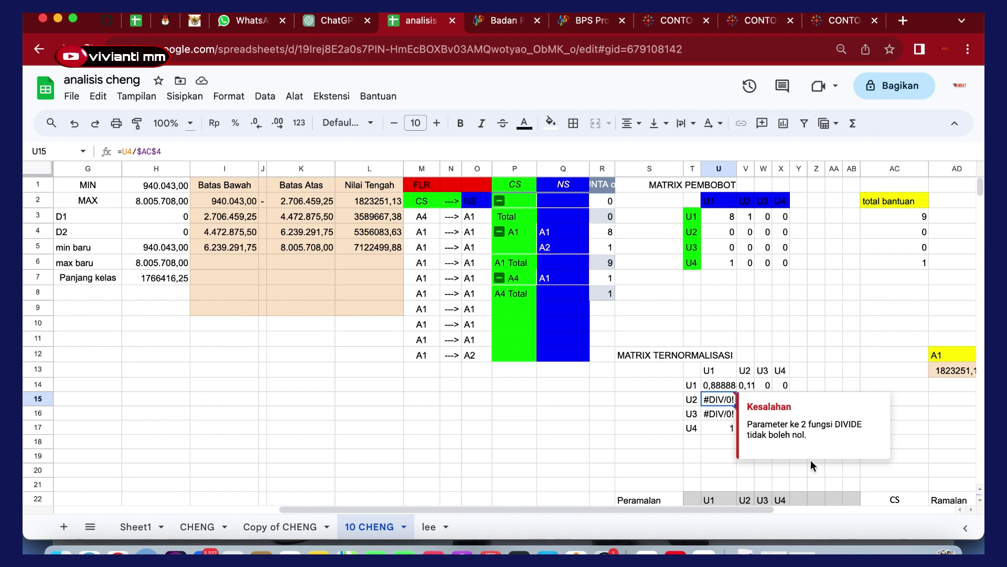
left_click(871, 341)
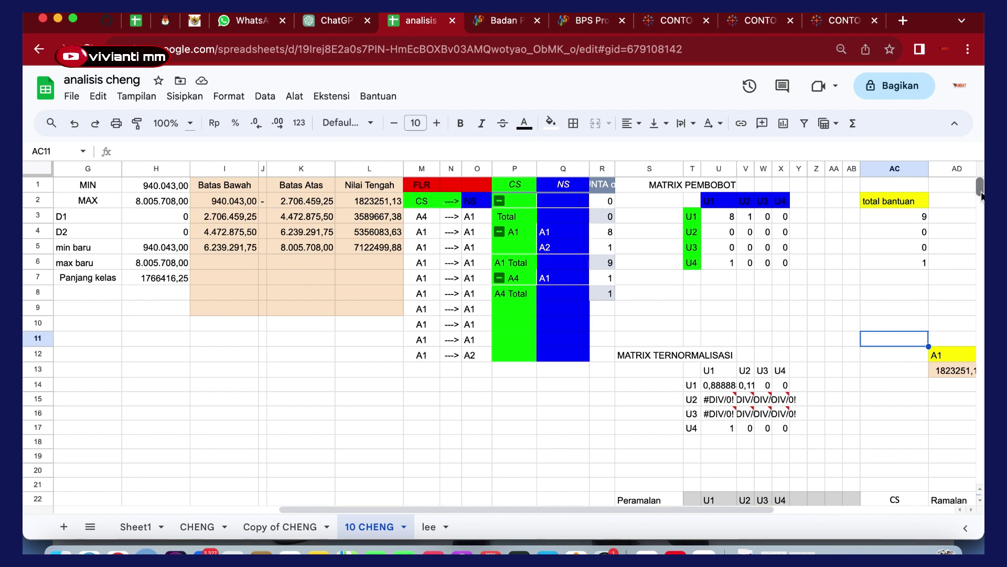
Step: Examine the Peramalan matrix, the A1–A4 midpoint table and the Ramalan column, and return to the weight matrices
left_click_drag(981, 190, 981, 198)
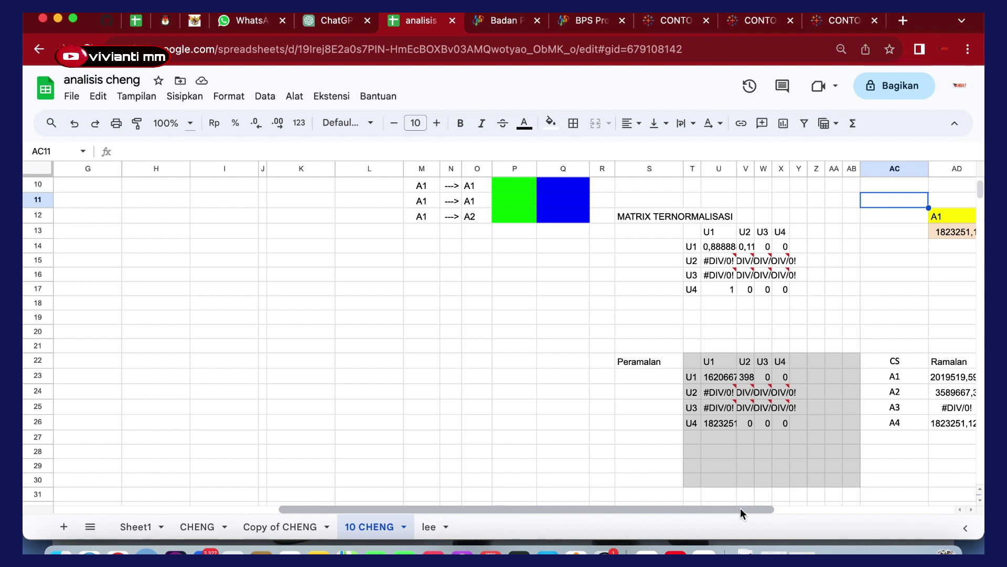
left_click_drag(741, 508, 826, 507)
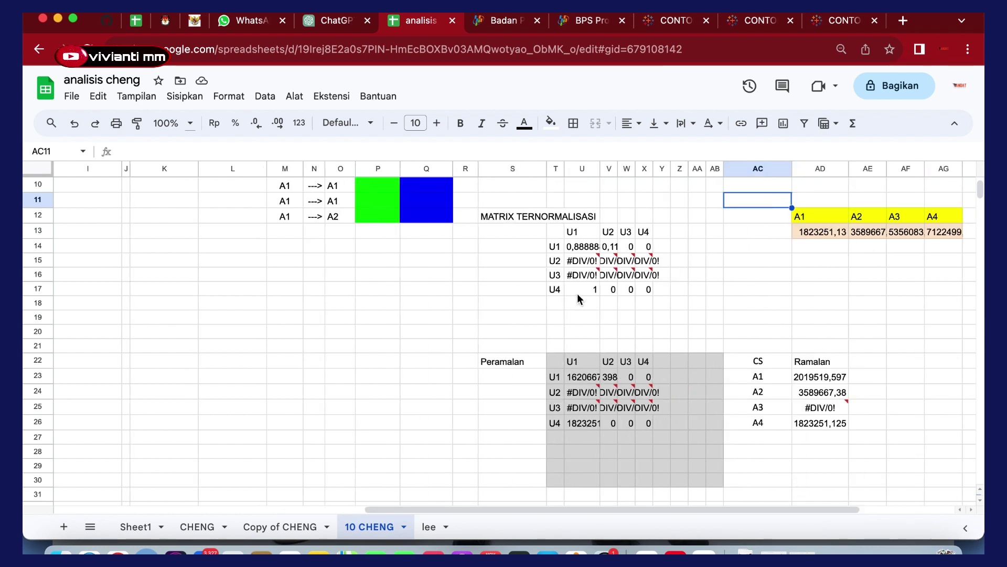
left_click_drag(763, 508, 830, 507)
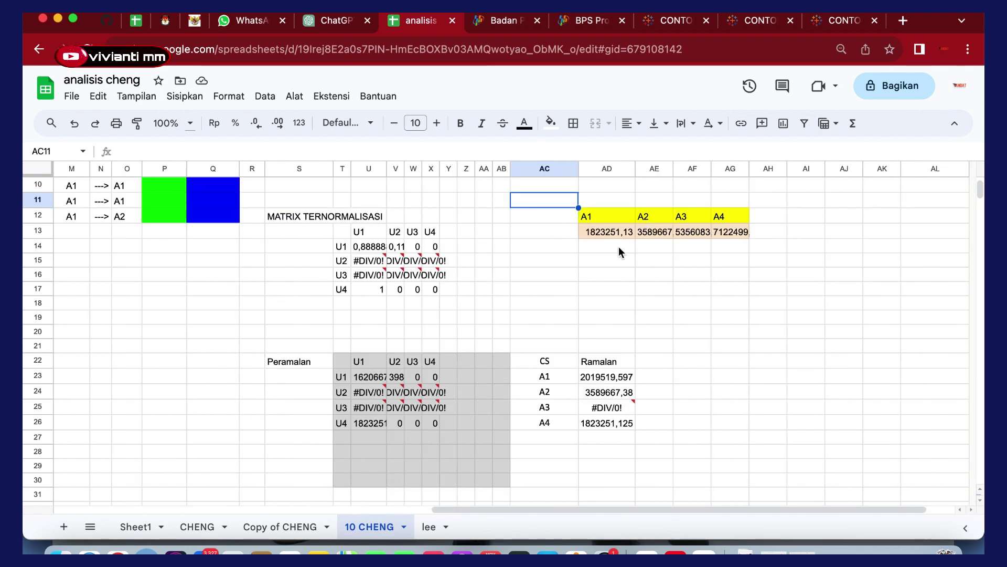
left_click_drag(752, 512, 580, 533)
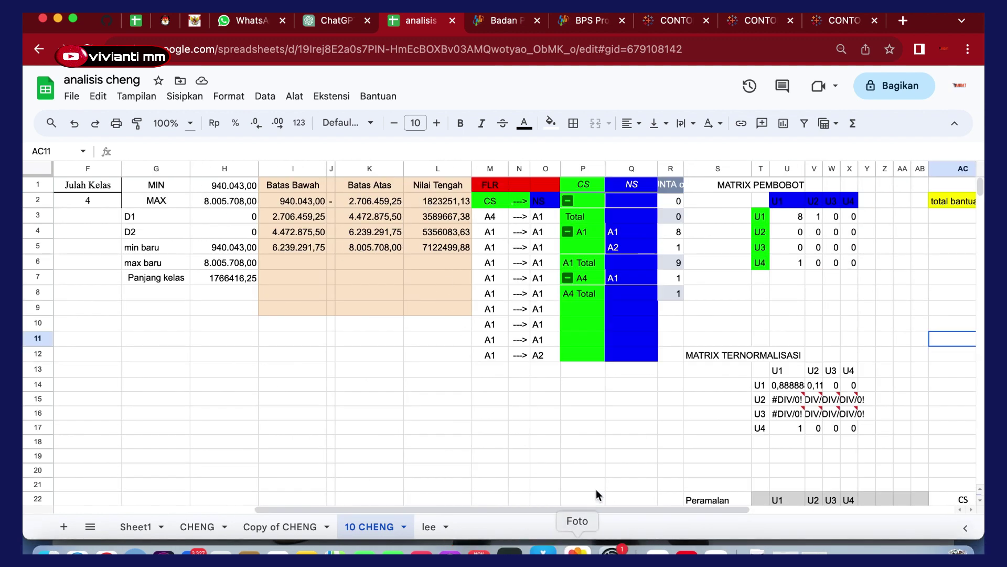
Step: Inspect the Peramalan formulas in U23 and V23 against the normalised weights in U14 and V14 and the A1 and A2 midpoints
left_click_drag(606, 508, 776, 537)
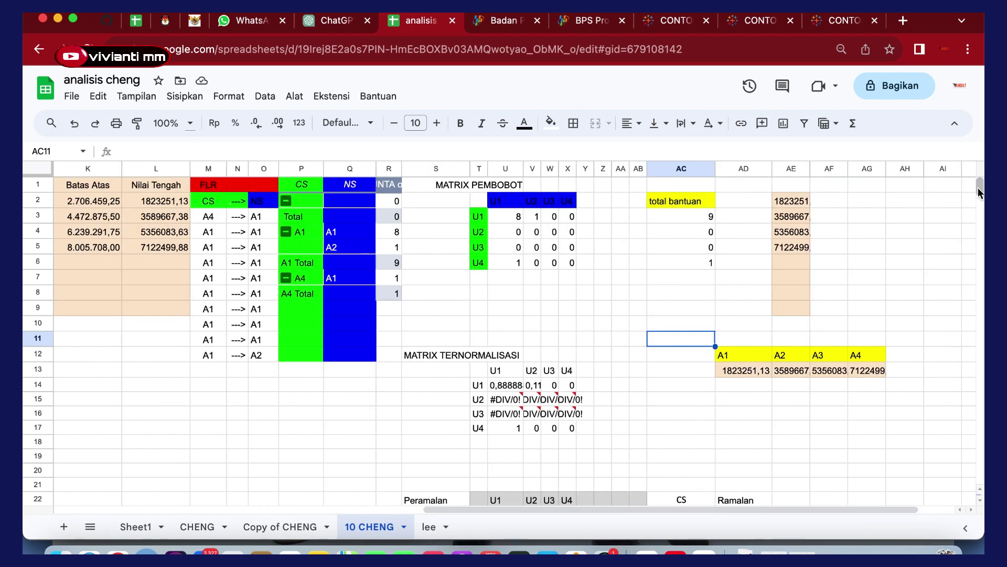
left_click_drag(978, 188, 977, 190)
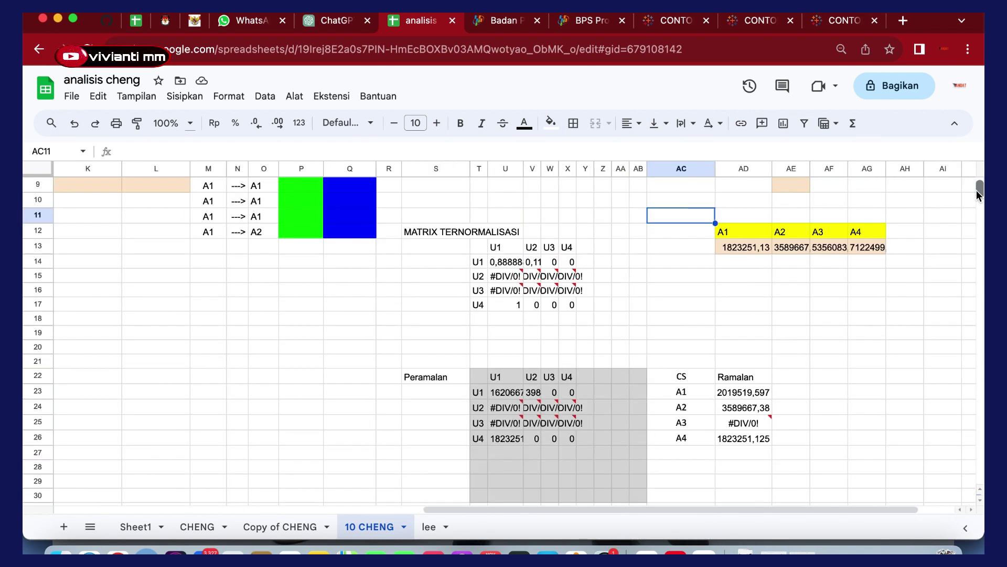
double_click(514, 391)
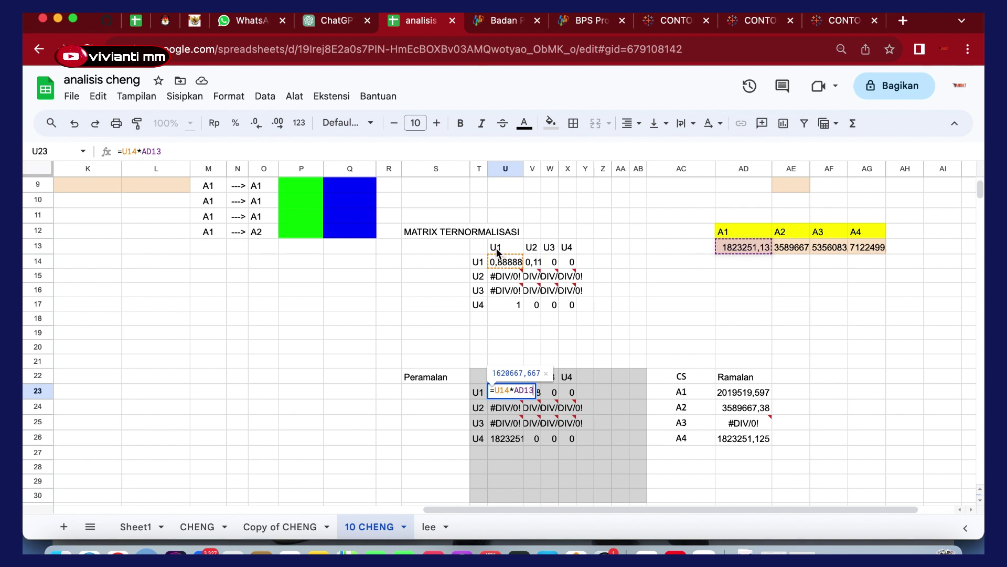
key("Return")
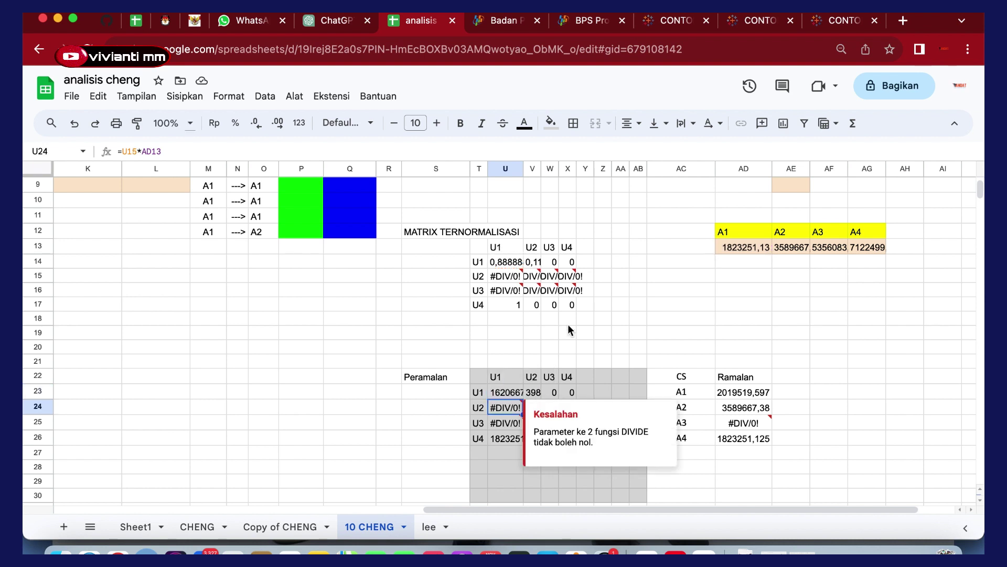
double_click(533, 395)
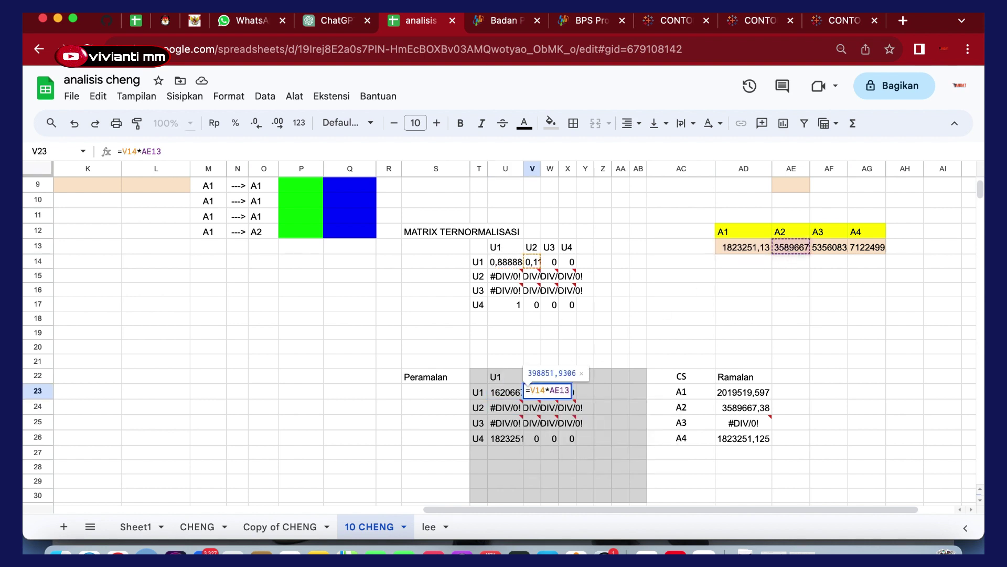
key("Return")
Step: Check the Peramalan formulas in W23 and X23 and the A3 and A4 midpoints they multiply by
double_click(558, 392)
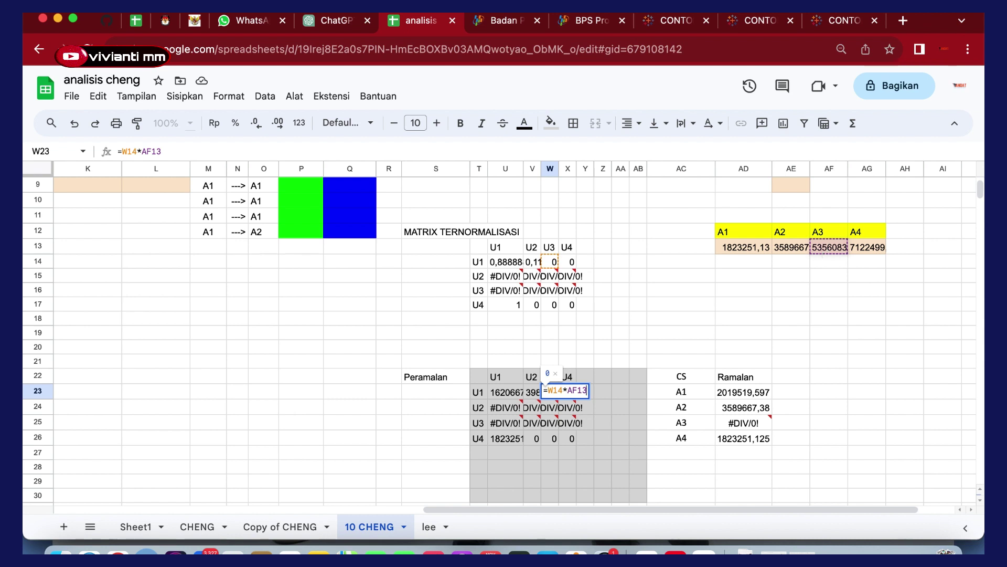
key("Return")
double_click(569, 393)
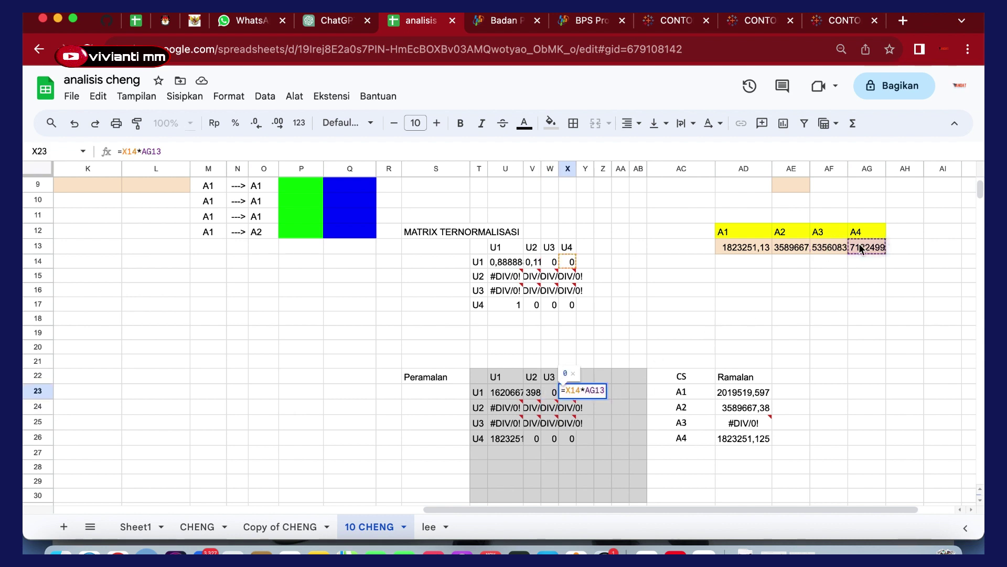
key("Return")
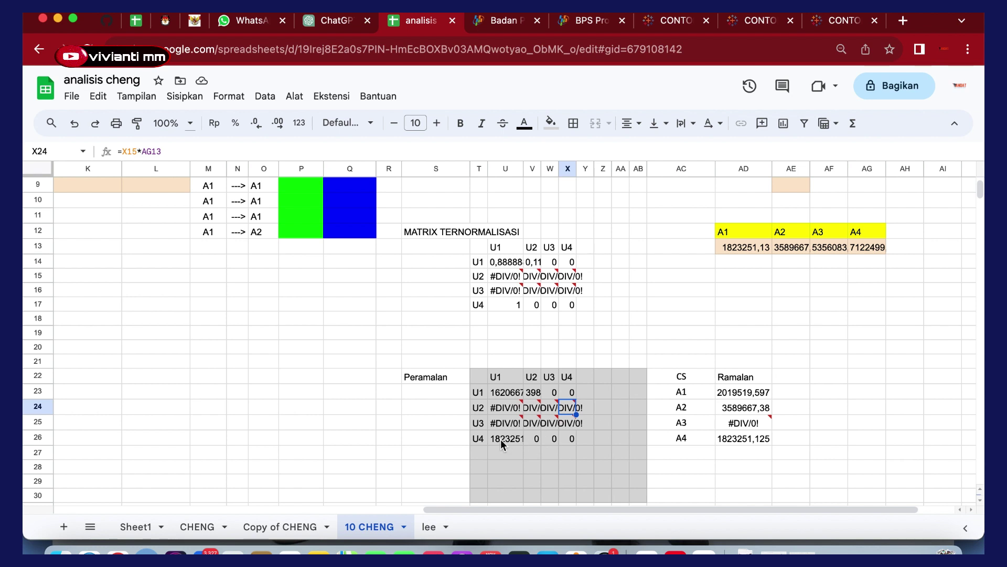
Step: Inspect the U4 row's Peramalan formula in U26 and the cells it multiplies, U17 and AD13
left_click(500, 439)
double_click(501, 440)
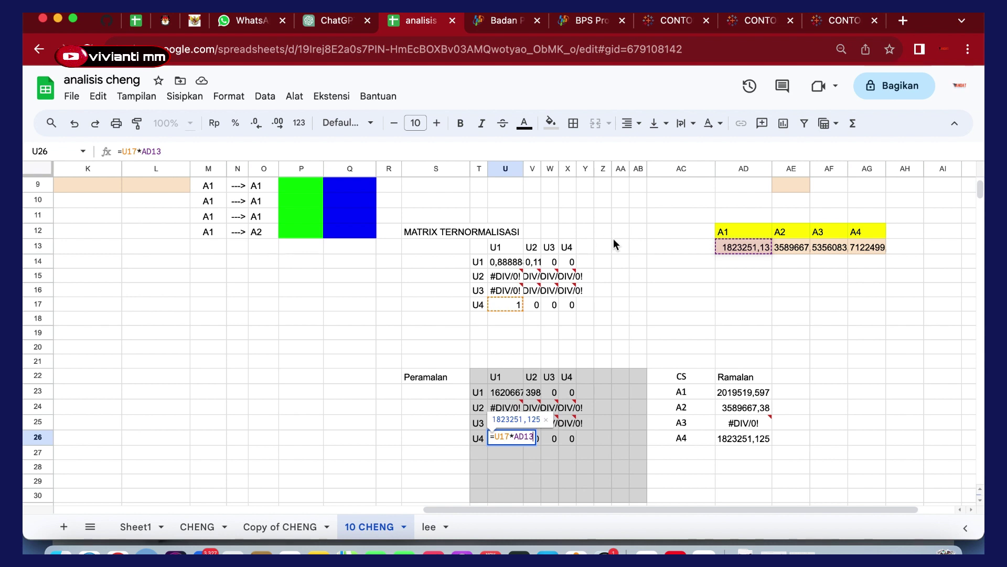
key("Return")
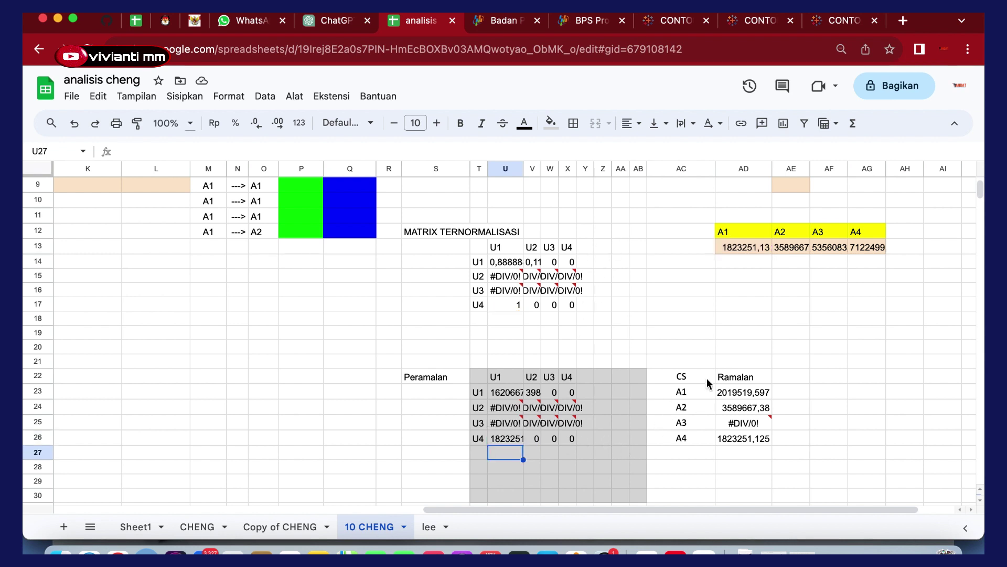
Step: Examine the Ramalan formulas for A1 in AD23 and A2 in AD24 and the cells they reference
left_click(729, 377)
left_click(737, 394)
double_click(737, 395)
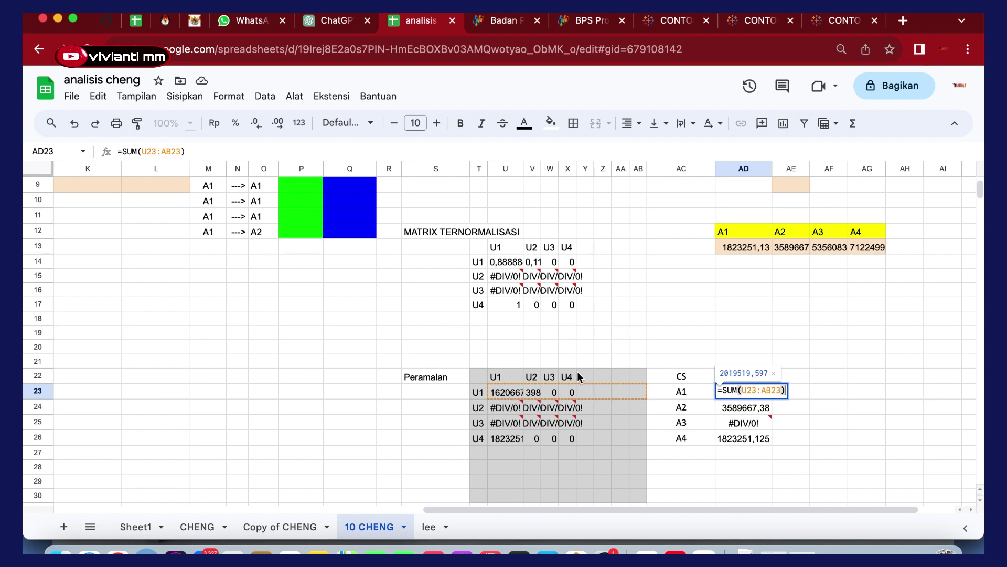
key("Return")
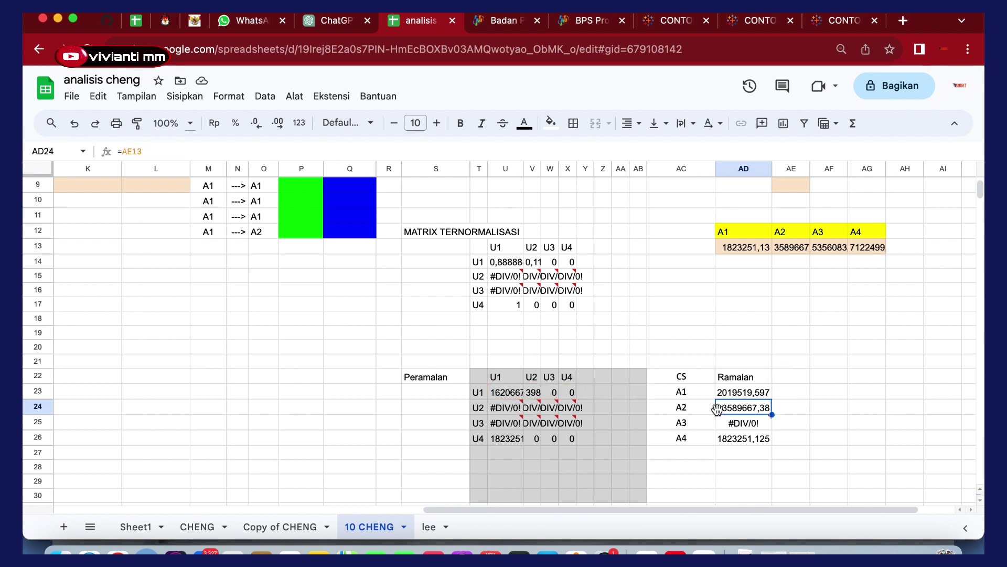
double_click(724, 408)
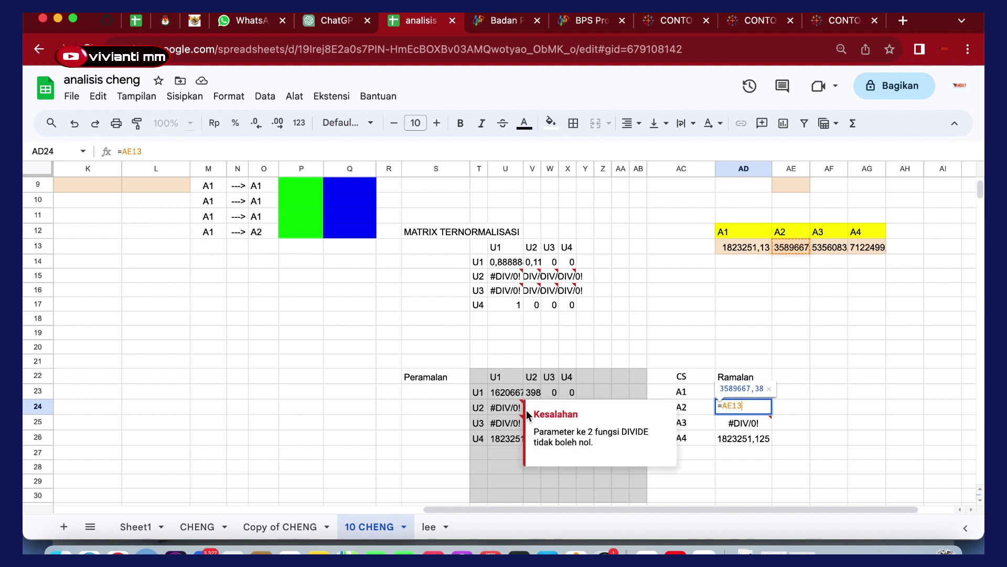
key("Return")
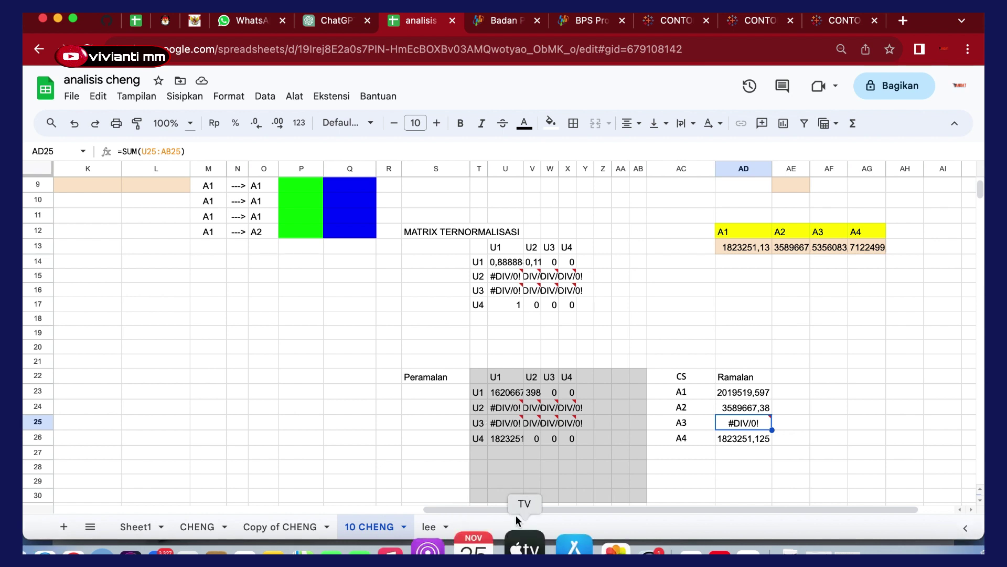
Step: Copy the third class's Nilai Tengah value from L4
scroll(439, 505, "left", 1)
scroll(388, 287, "up", 5)
scroll(389, 287, "left", 2)
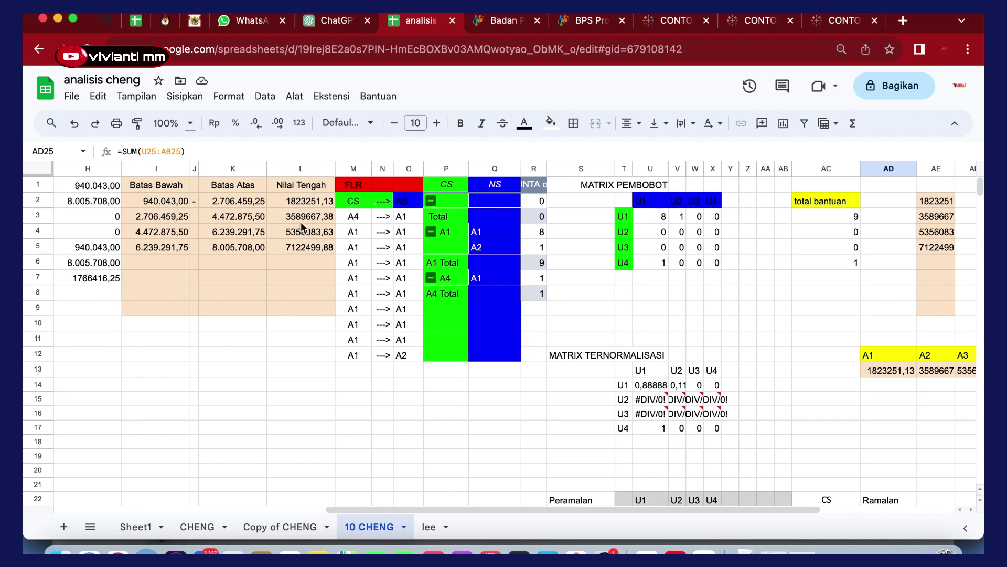
scroll(511, 507, "right", 3)
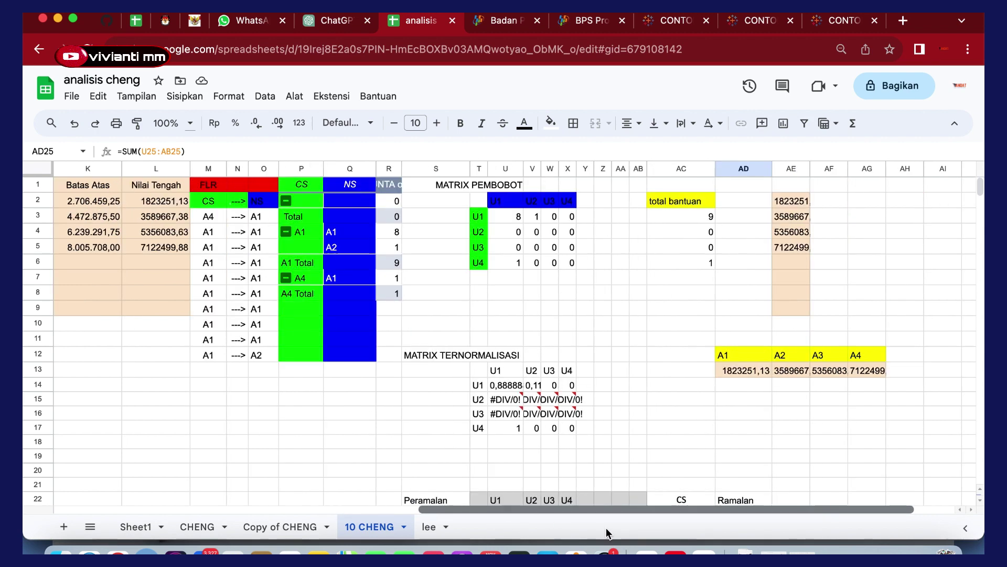
scroll(742, 367, "down", 2)
scroll(742, 366, "down", 1)
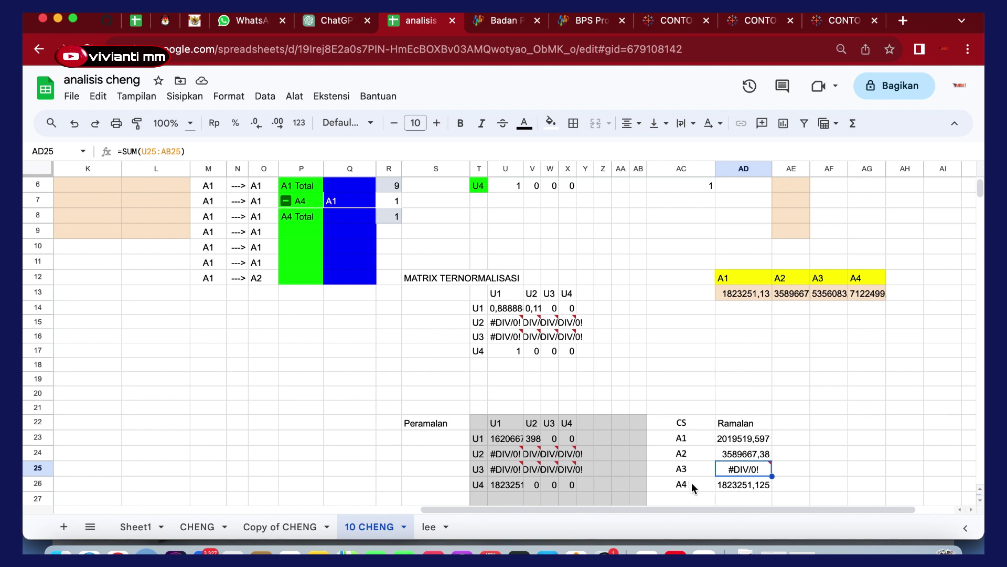
scroll(634, 506, "left", 5)
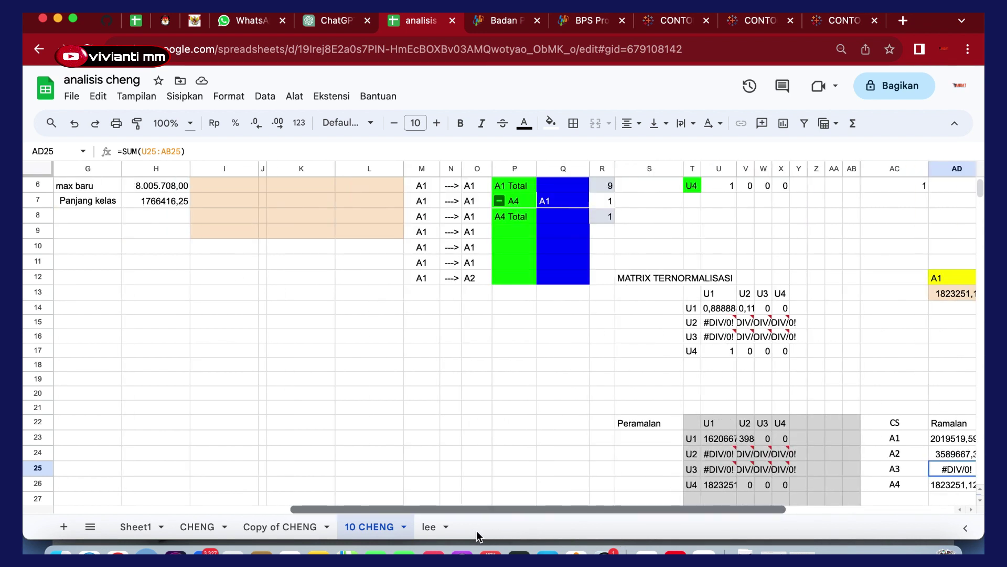
scroll(479, 314, "up", 3)
left_click(447, 231)
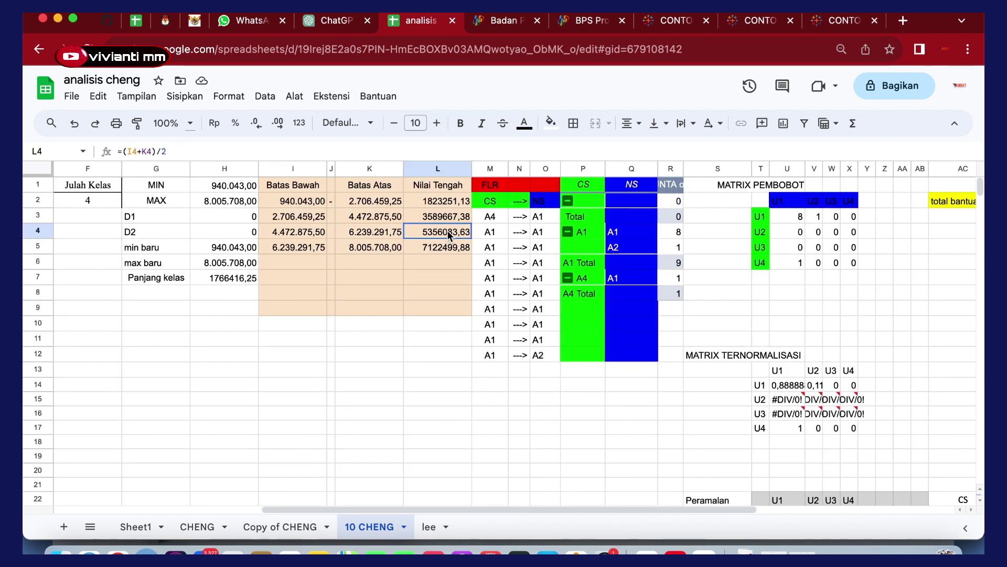
key("super+c")
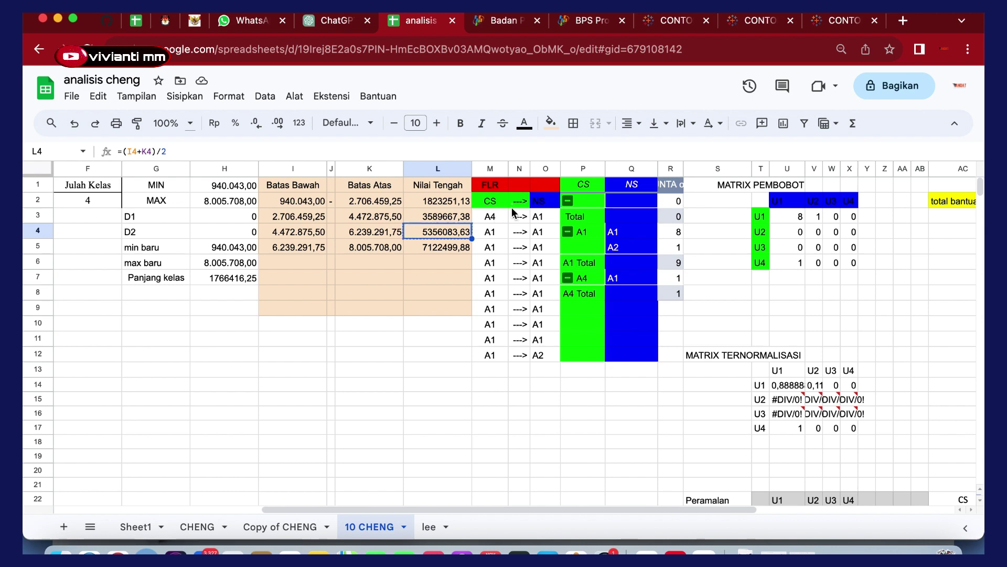
Step: Replace the A3 Ramalan formula in AD25 with the copied midpoint, pasted as the plain value 5356083,625
left_click_drag(469, 508, 667, 508)
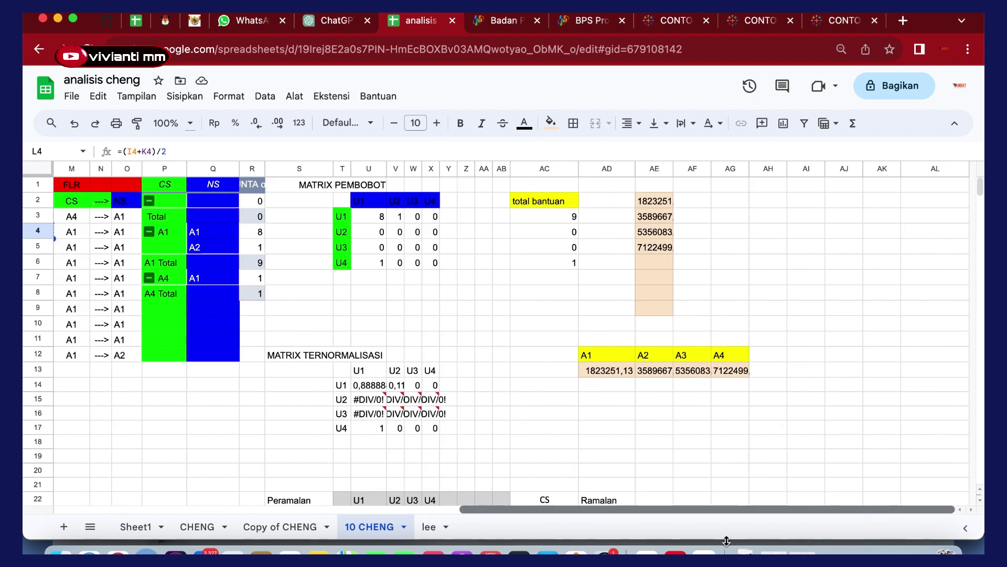
scroll(676, 460, "down", 3)
left_click(601, 453)
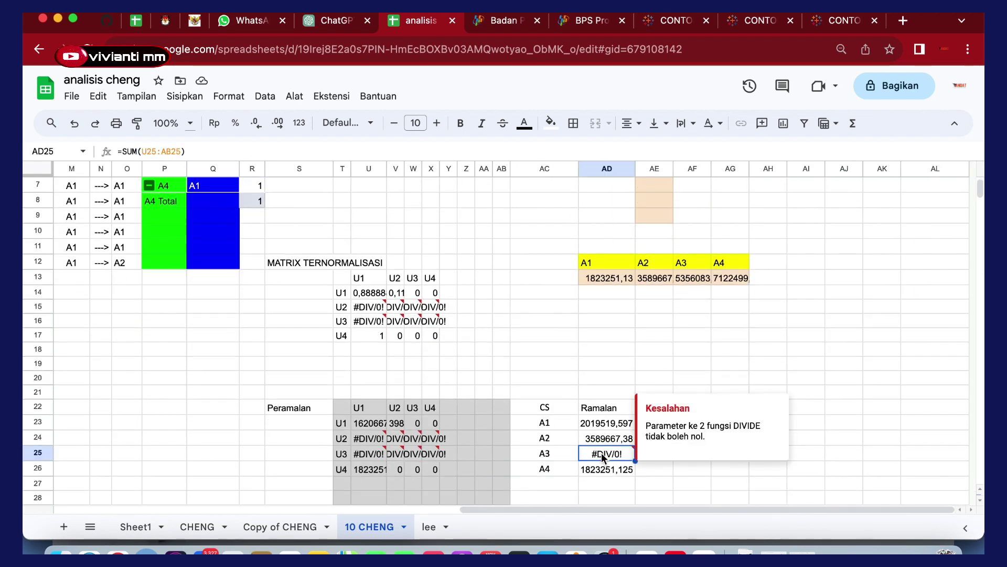
key("super+v")
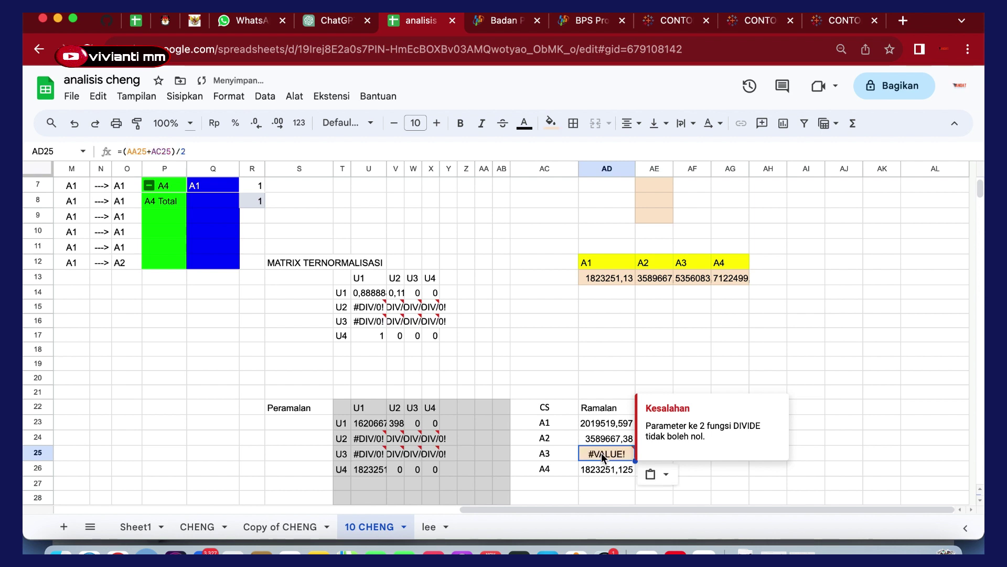
right_click(601, 452)
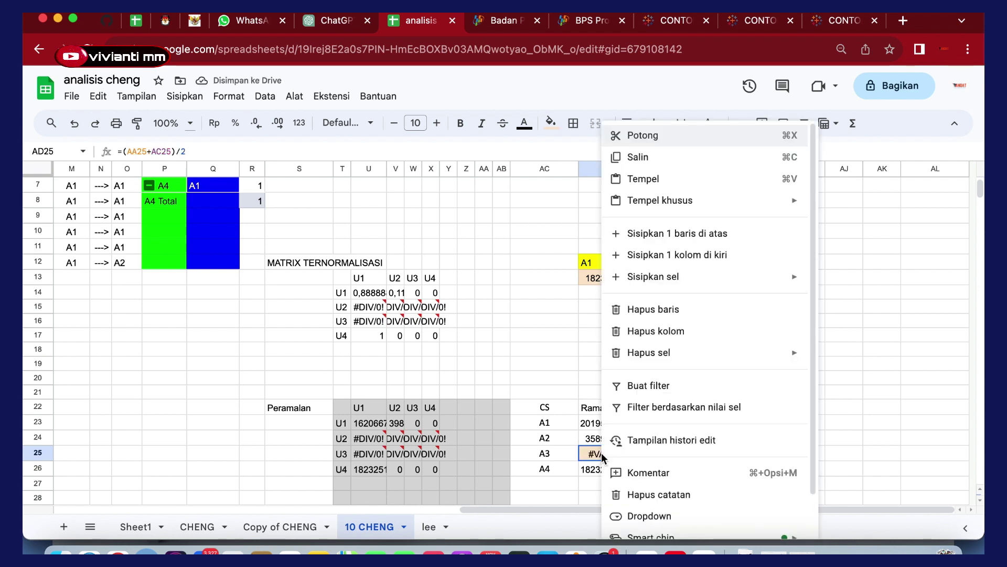
mouse_move(699, 202)
left_click(818, 206)
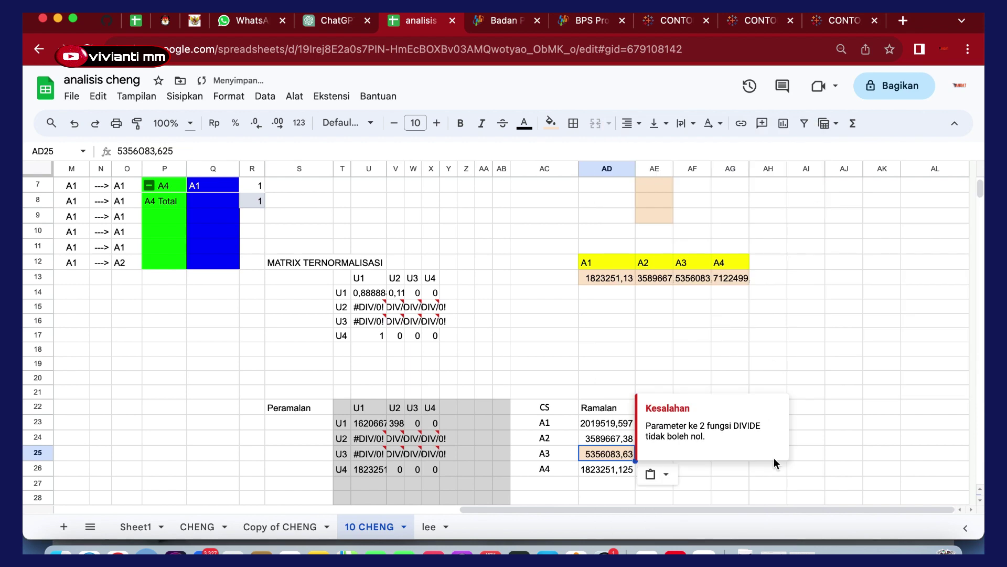
left_click(731, 469)
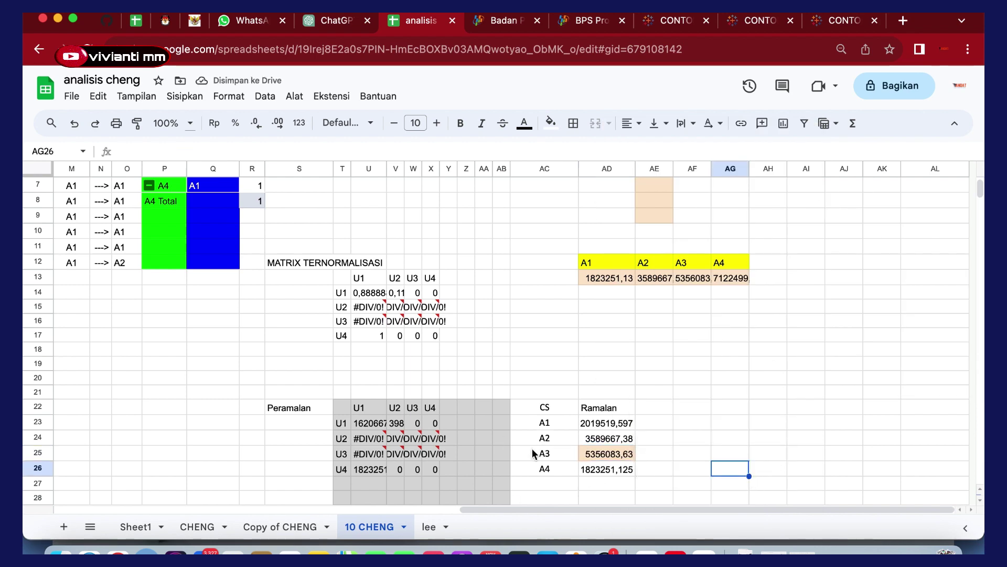
Step: Compare the yearly data table's FZ classes and column E forecasts with the CS and Ramalan table
left_click_drag(593, 507, 163, 470)
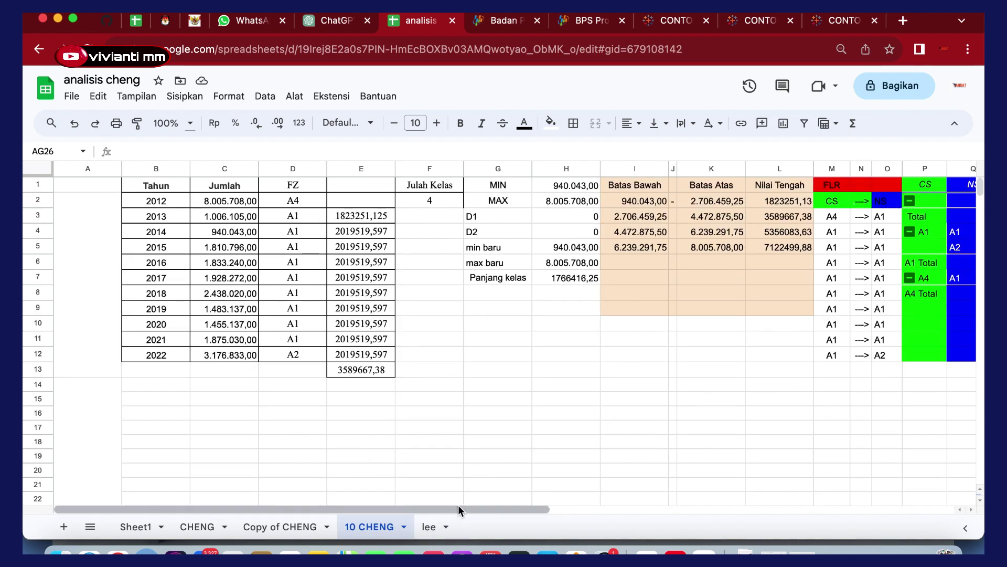
mouse_move(458, 508)
left_mouse_down()
mouse_move(865, 508)
mouse_move(459, 508)
left_mouse_up()
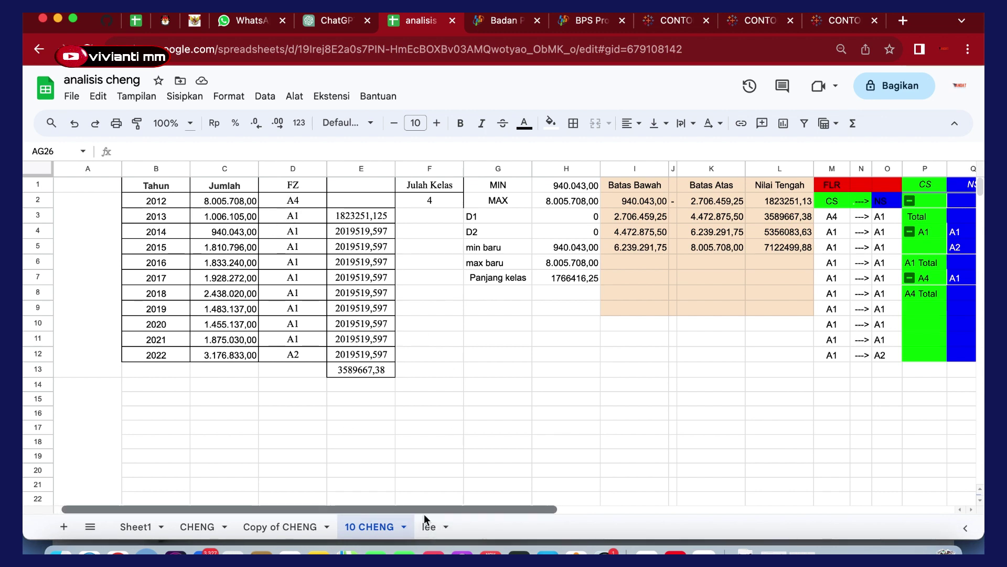
left_click_drag(424, 512, 687, 536)
scroll(771, 468, "down", 5)
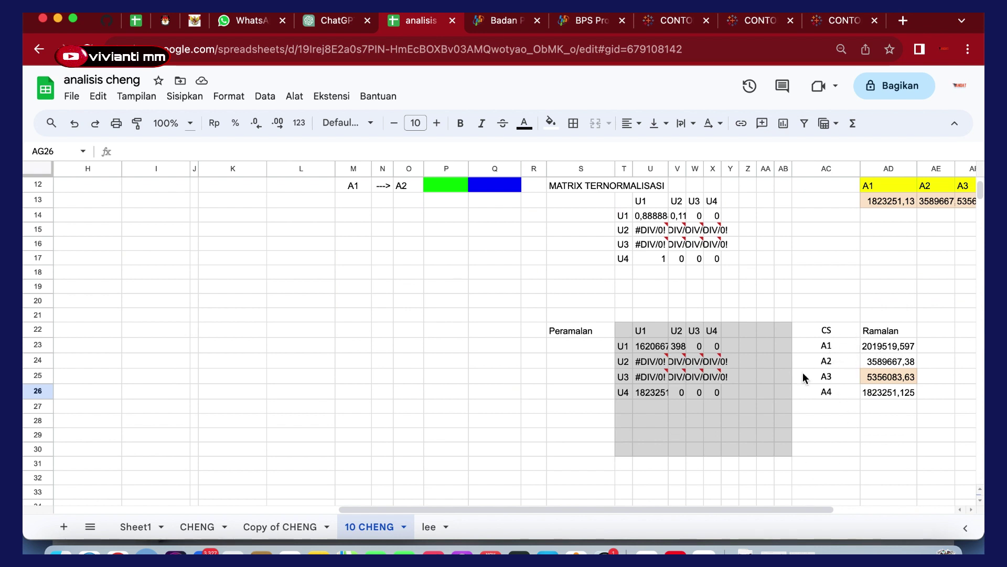
left_click_drag(719, 513, 310, 526)
scroll(325, 405, "up", 4)
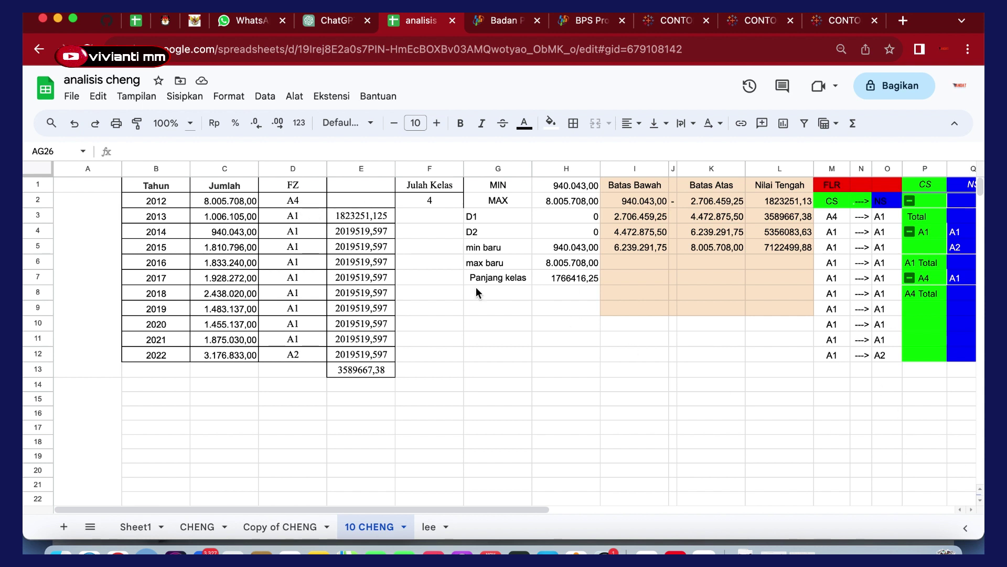
Step: Examine the nested IF forecast formula in E3 and the CS and Ramalan cells it references
left_click(338, 216)
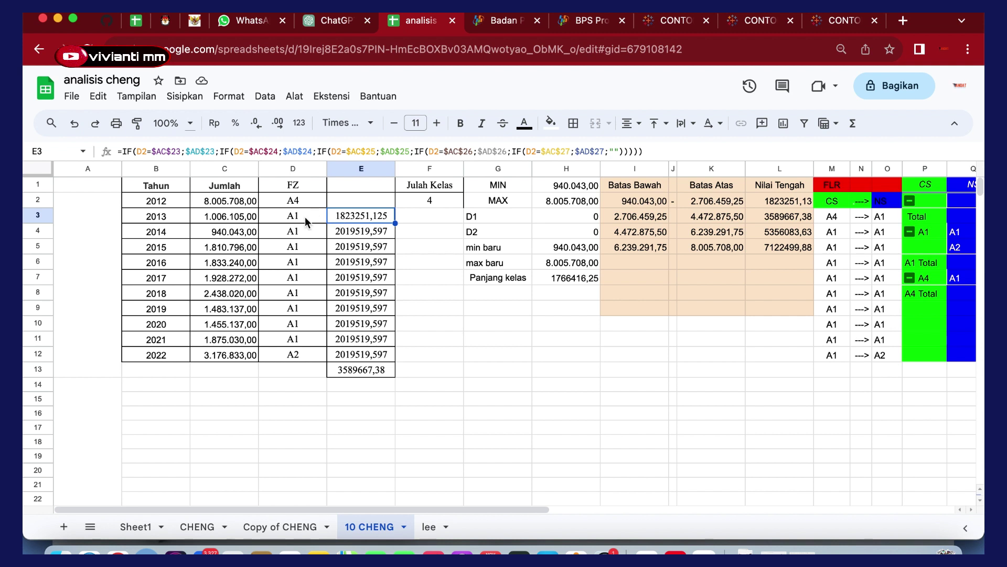
double_click(354, 219)
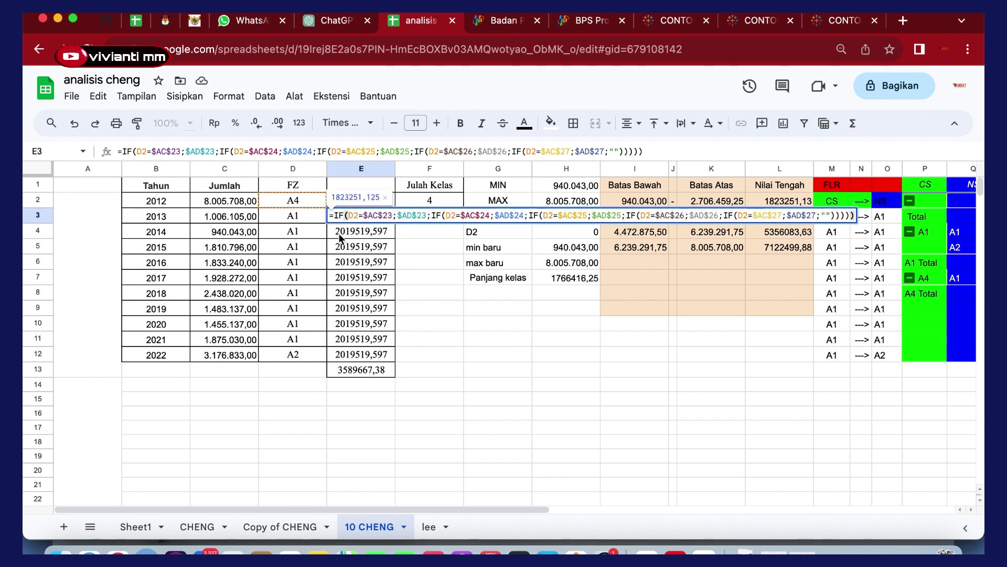
left_click_drag(503, 508, 904, 503)
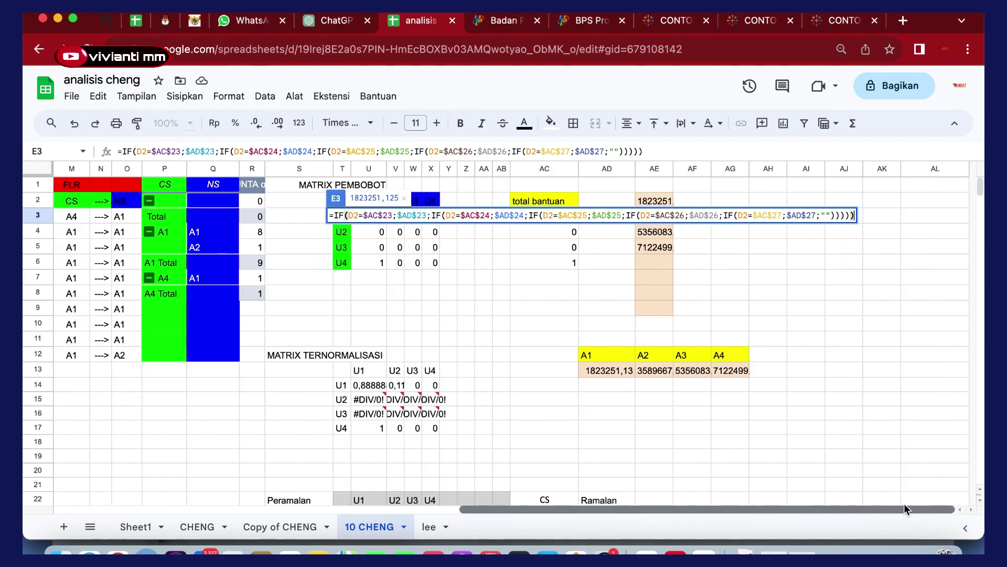
scroll(691, 442, "left", 3)
scroll(671, 444, "down", 5)
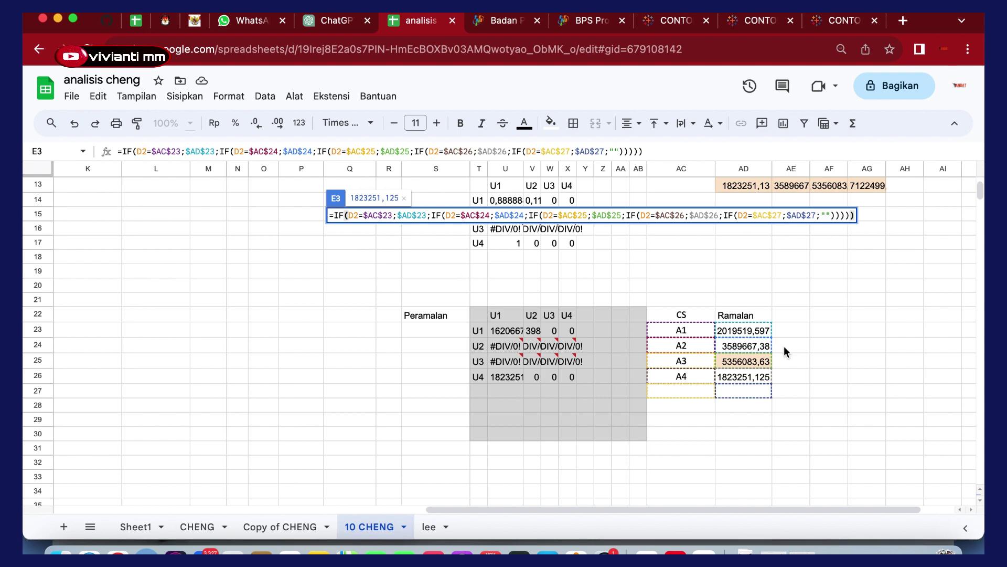
left_click_drag(691, 509, 373, 512)
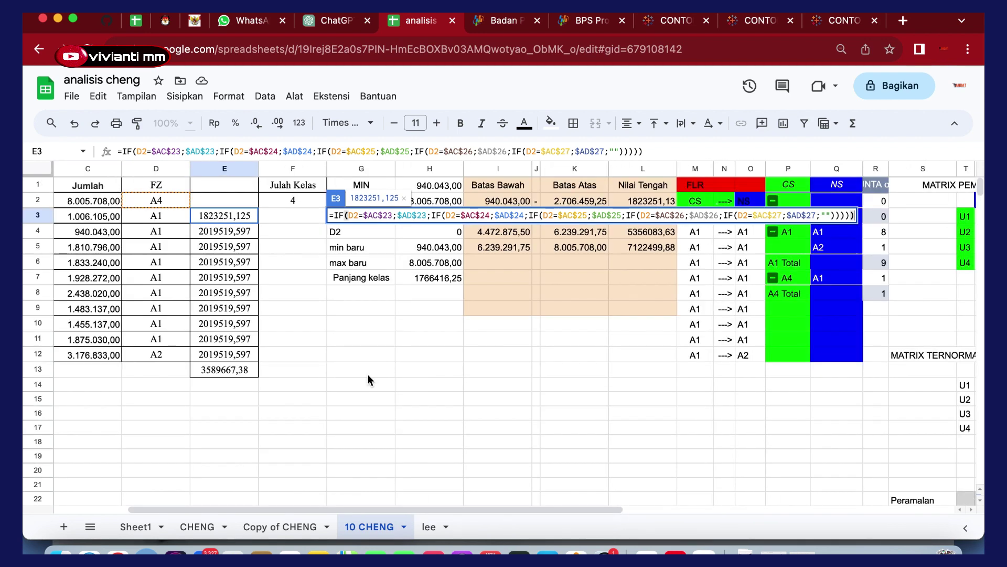
key("Return")
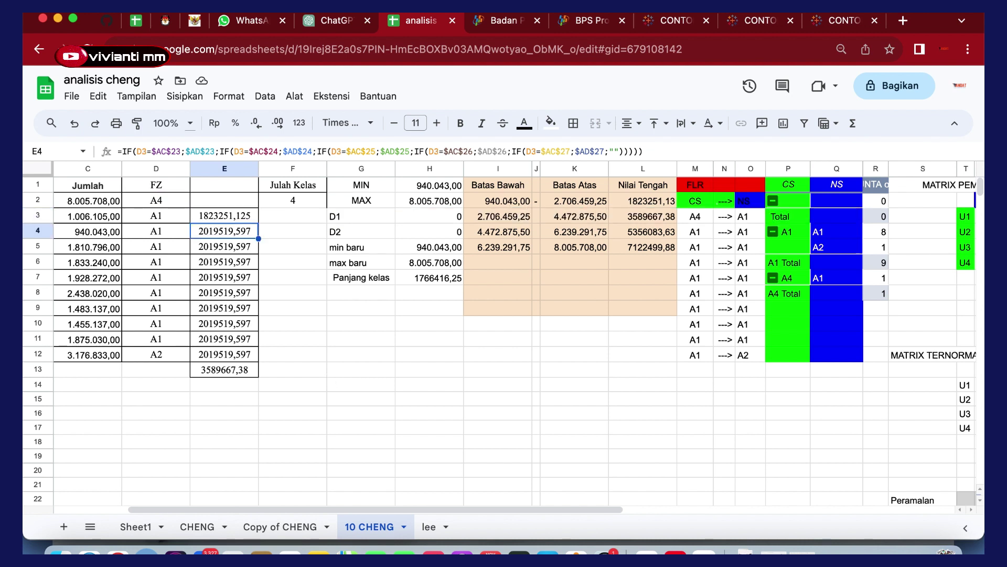
Step: Extend the Tahun column one row below 2022 and set B13 to 2023, beside the last forecast in E13
left_click(232, 373)
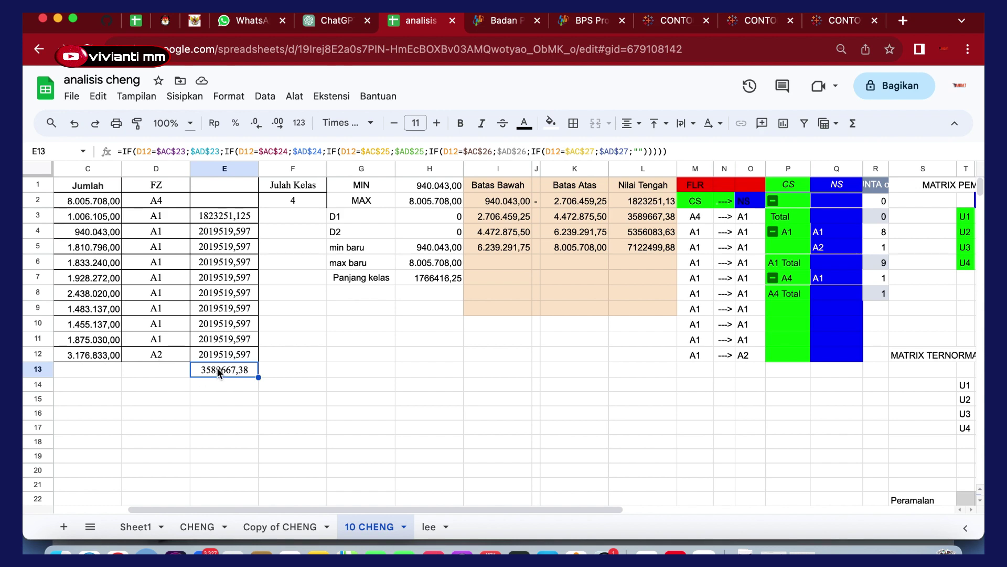
left_click_drag(332, 506, 272, 511)
left_click(189, 360)
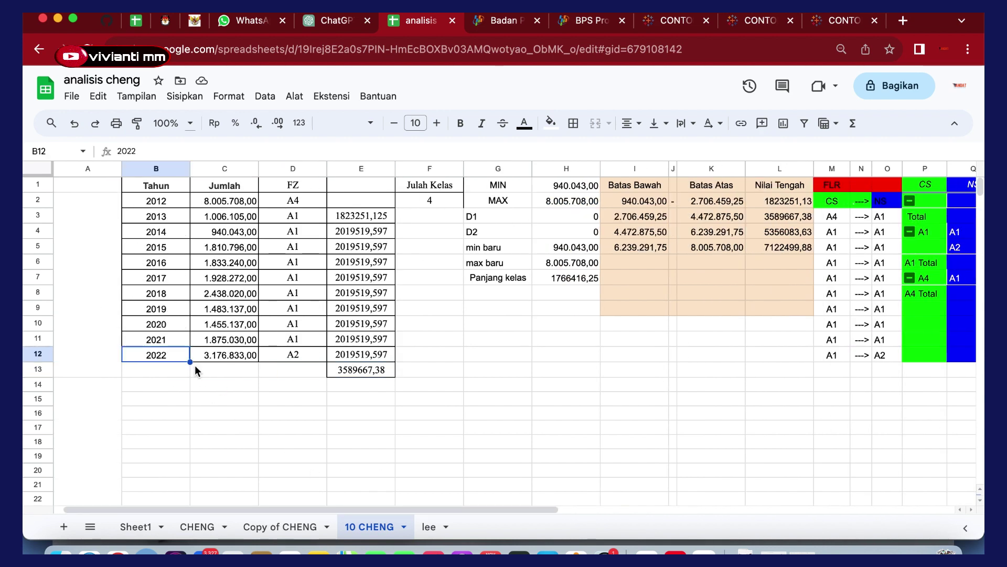
left_click_drag(190, 362, 213, 374)
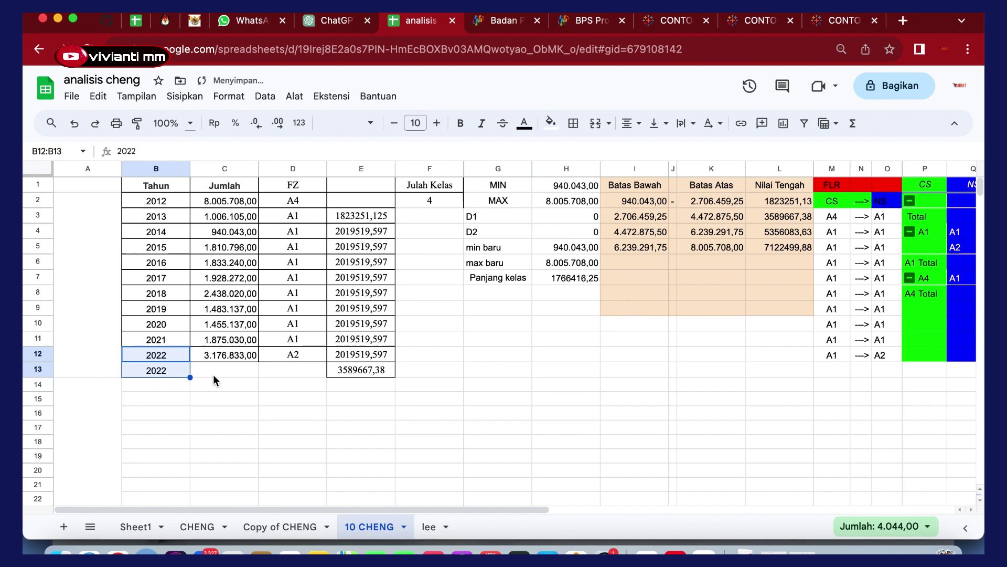
double_click(184, 370)
key("BackSpace")
type("3")
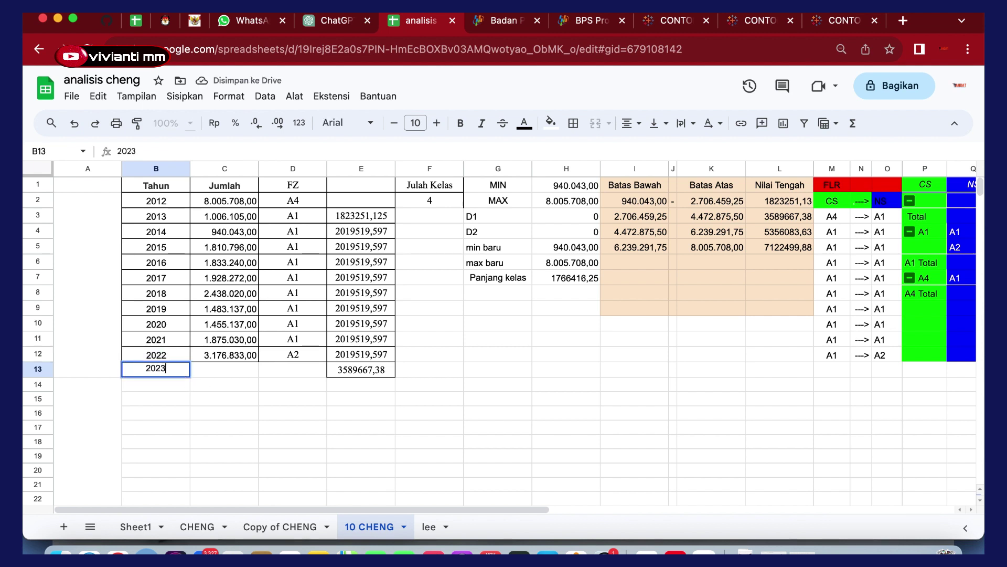
key("Return")
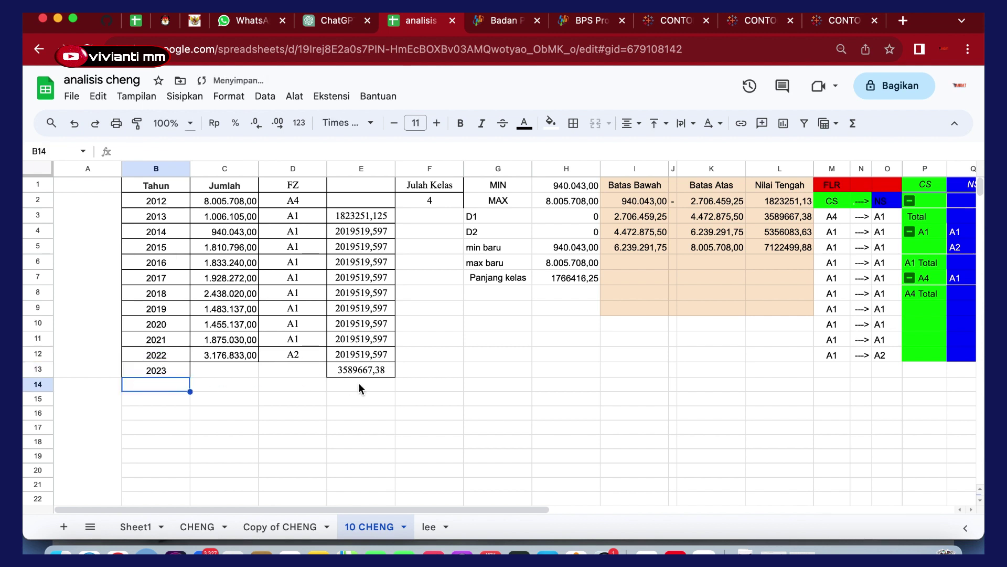